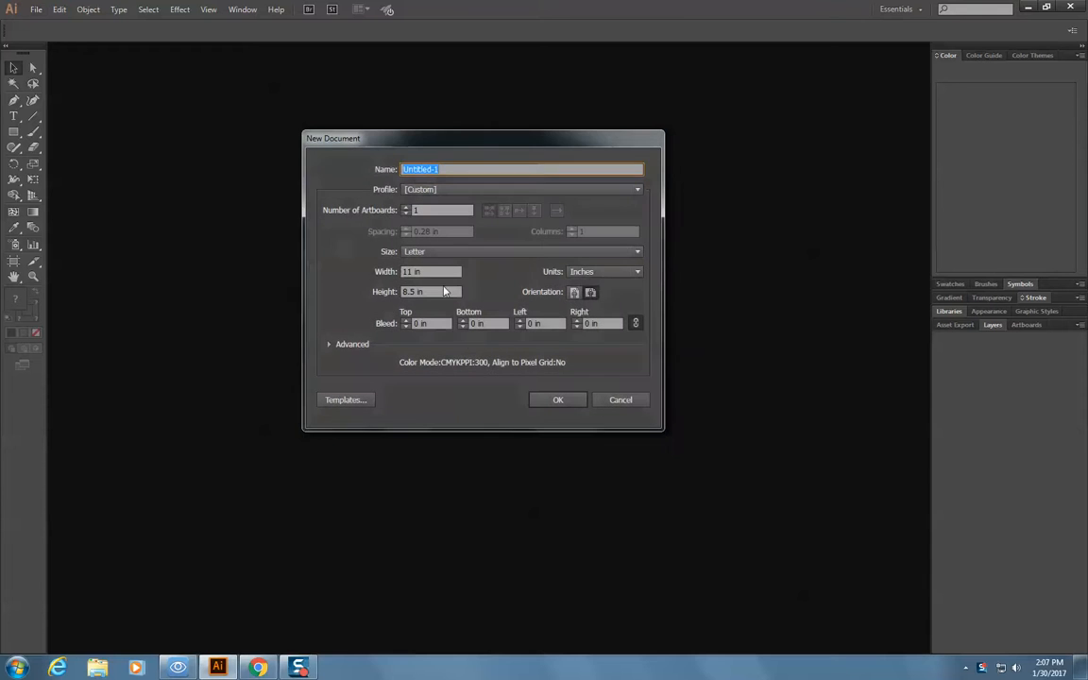
Step: Create a new document 36 in wide by 36 in high and show its layers list
left_click(445, 271)
type("36")
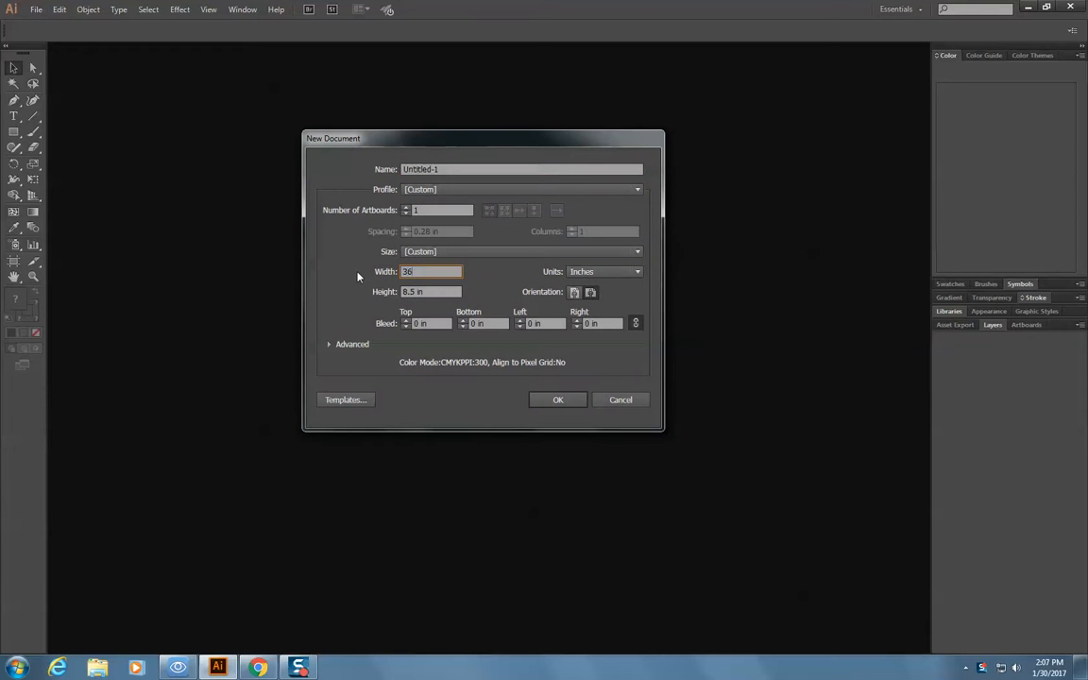
key("Tab")
type("36")
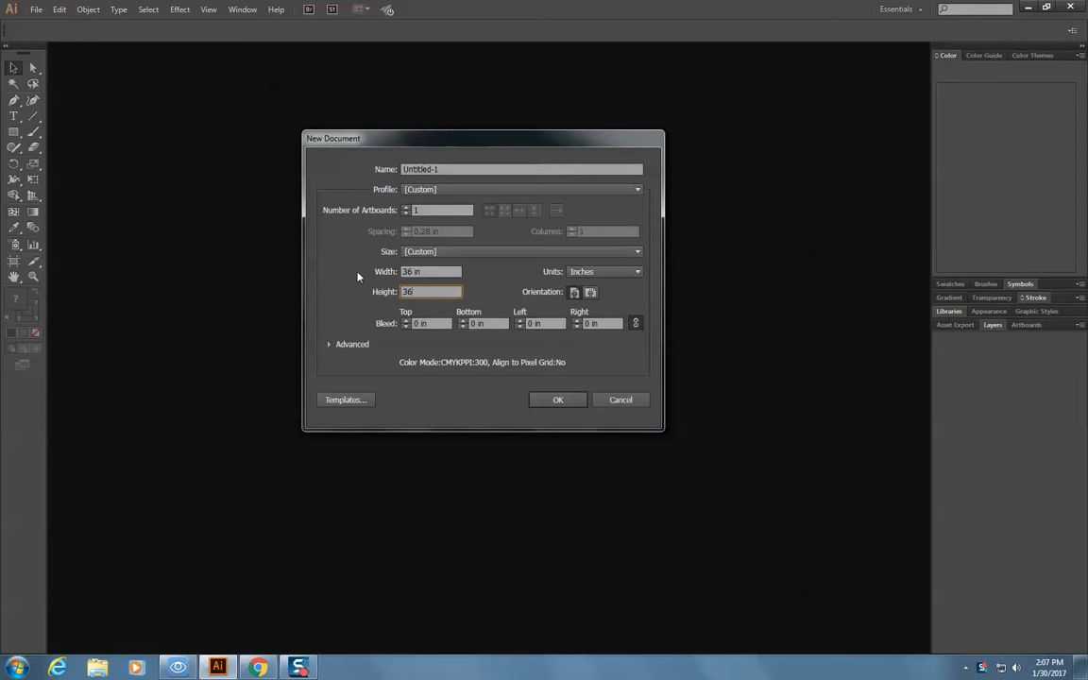
left_click(567, 402)
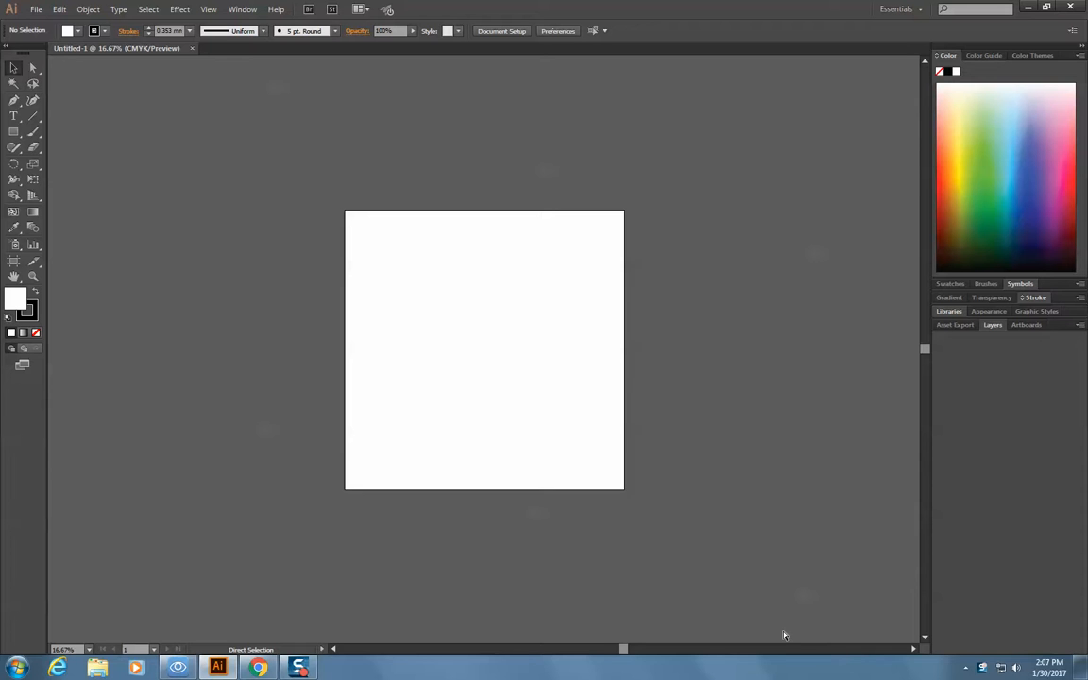
left_click(997, 327)
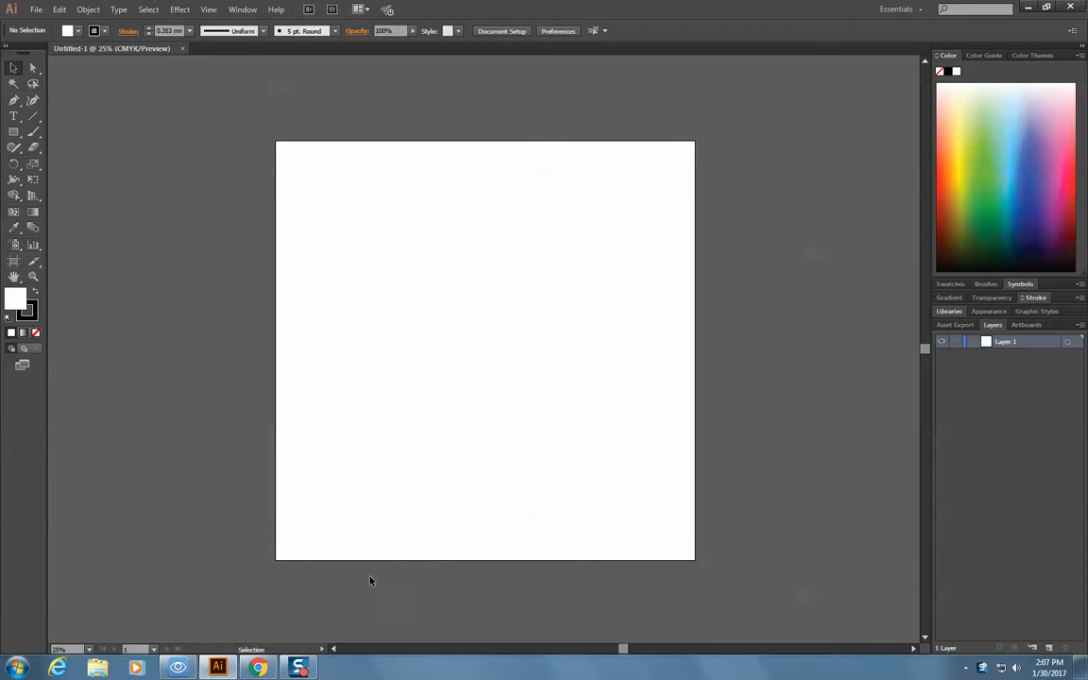
Step: Switch to Chrome, open the attached shapes3.jpg in the Pen Tool Activity assignment, and copy the image
left_click(257, 668)
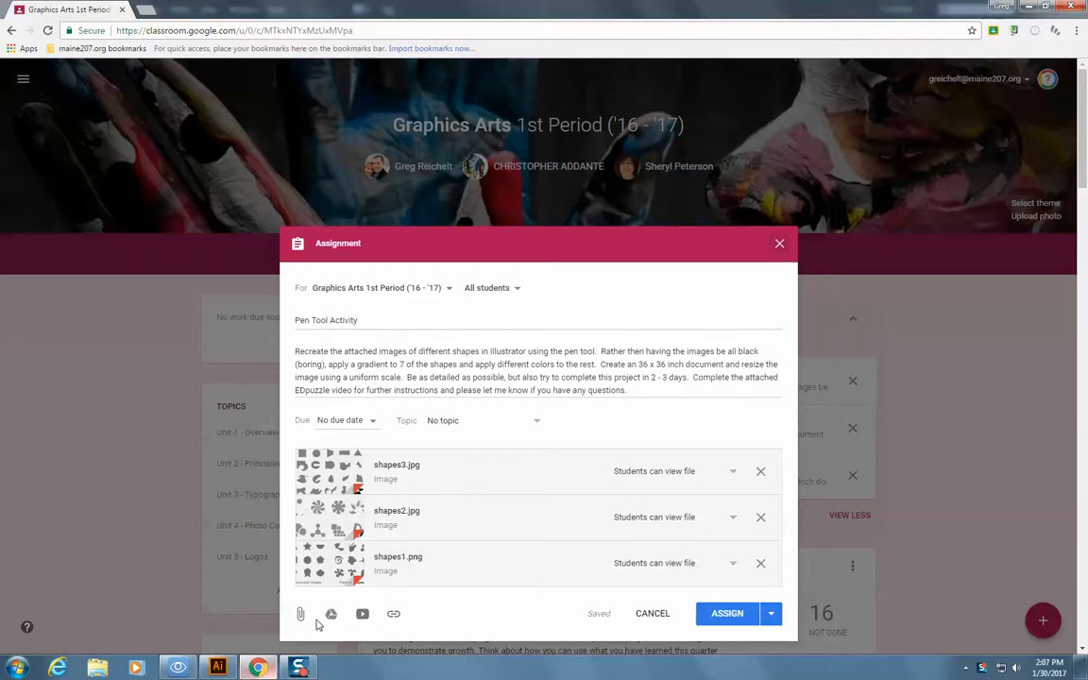
left_click(341, 476)
right_click(496, 369)
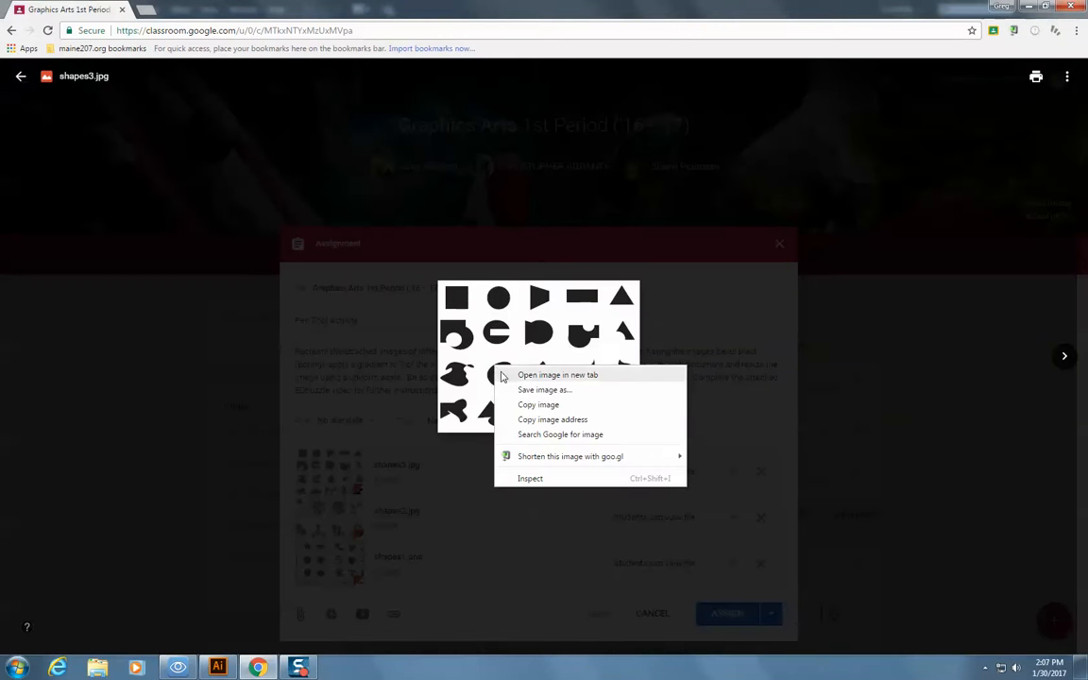
left_click(532, 407)
left_click(174, 509)
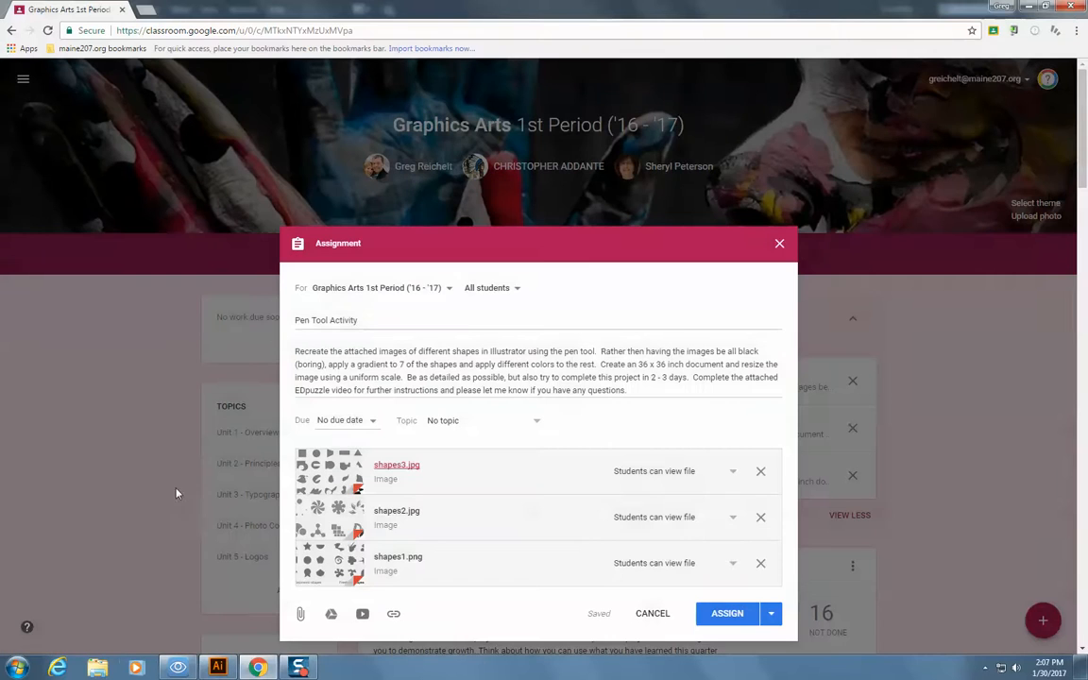
Step: Paste the copied shapes image in Illustrator and place it near the artboard's upper-left corner at about 13.4 by 10.1 in
left_click(215, 668)
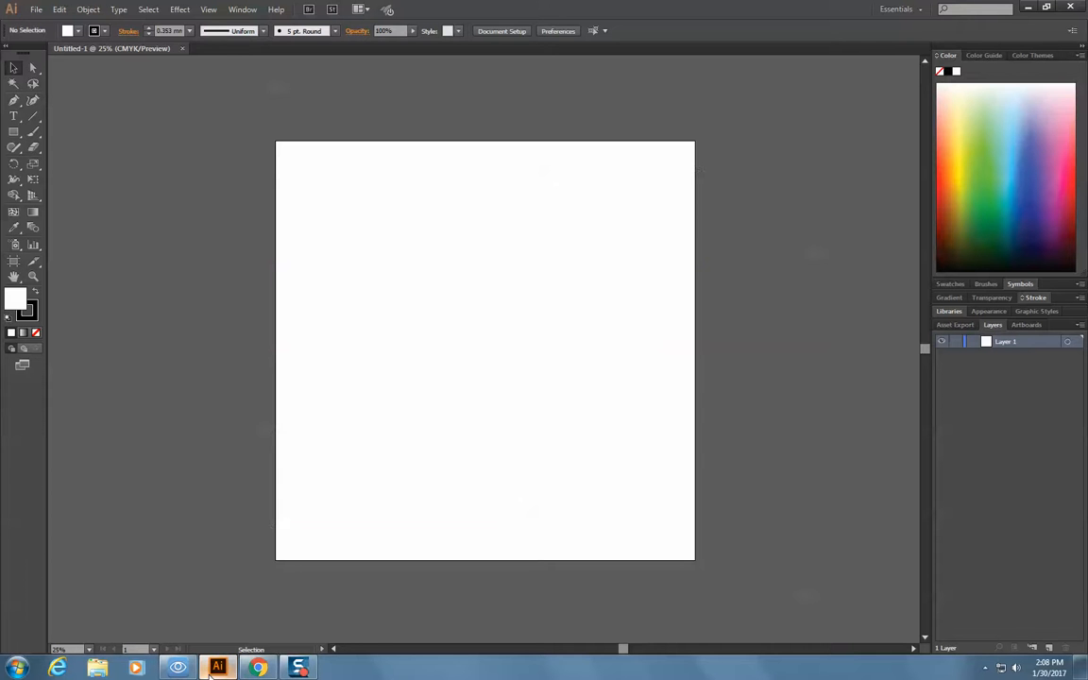
key("ctrl+v")
left_click_drag(458, 363, 482, 313)
left_click_drag(427, 269, 405, 245)
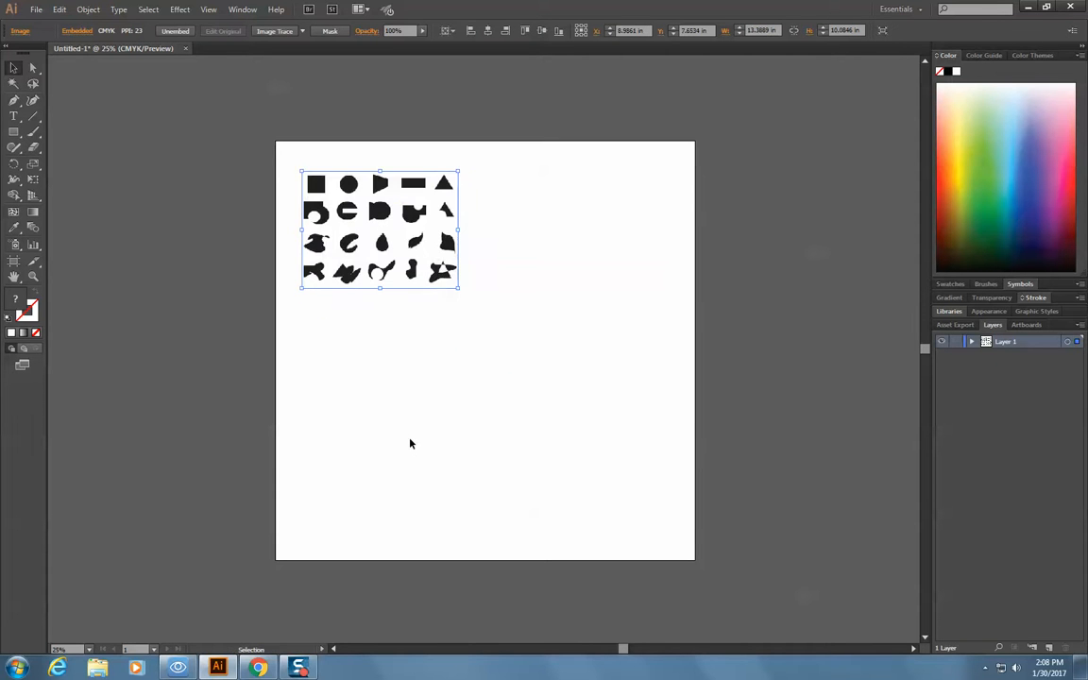
Step: Switch back to Chrome, open the attached shapes2.jpg, and copy the image
left_click(258, 668)
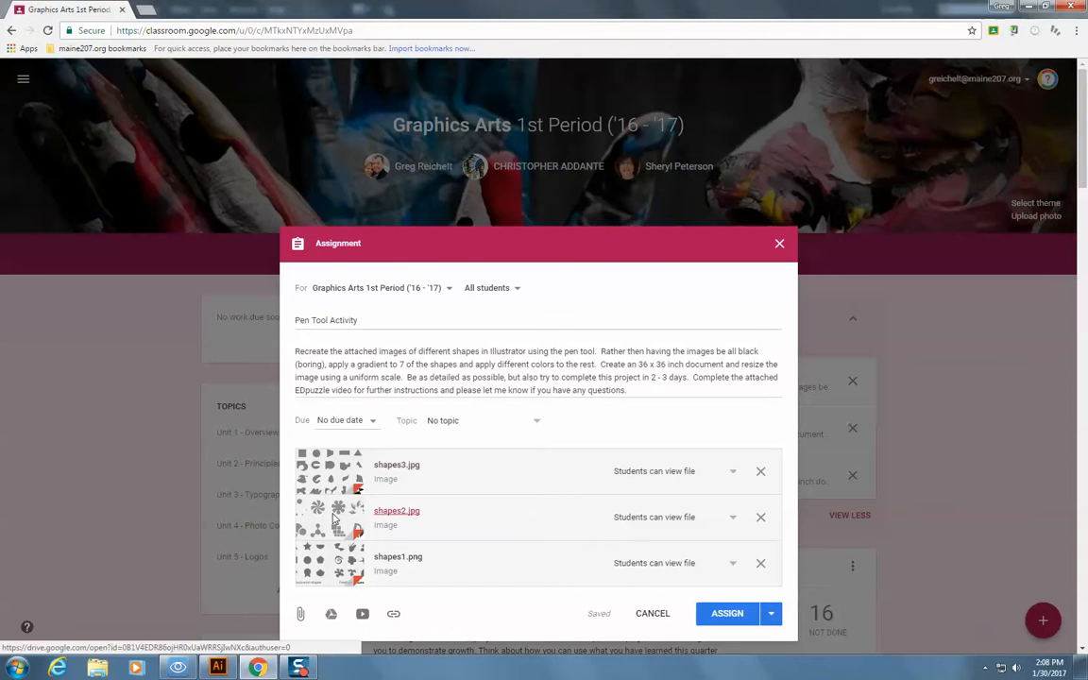
left_click(333, 518)
right_click(449, 413)
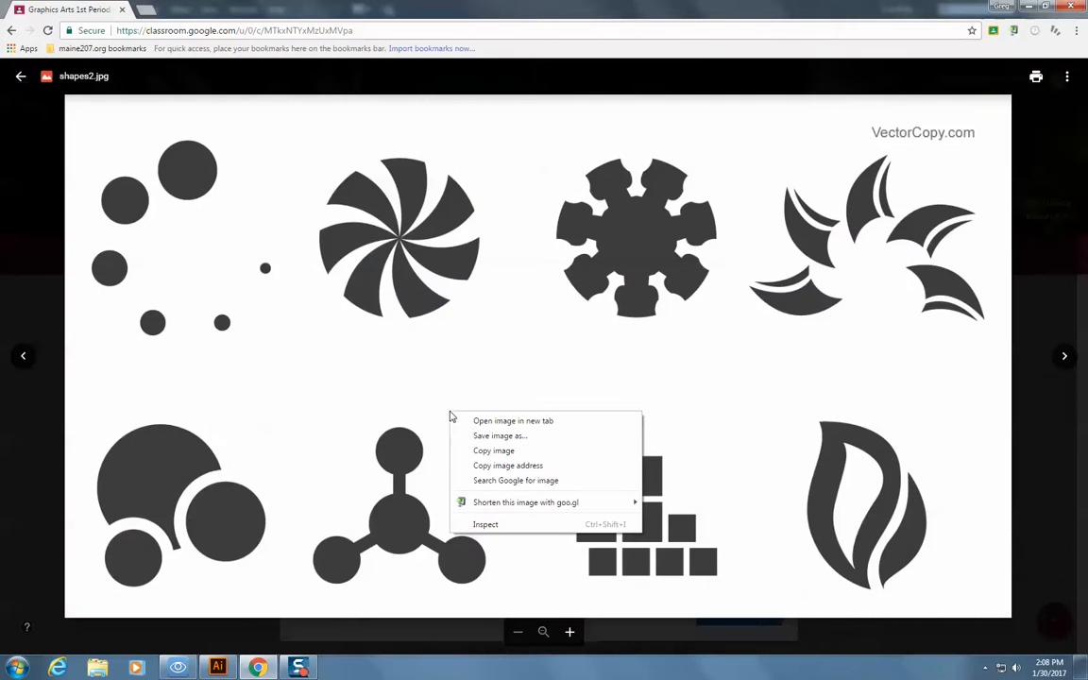
left_click(493, 451)
Step: Paste the shapes2 image in Illustrator and place it below the first shapes image
left_click(217, 668)
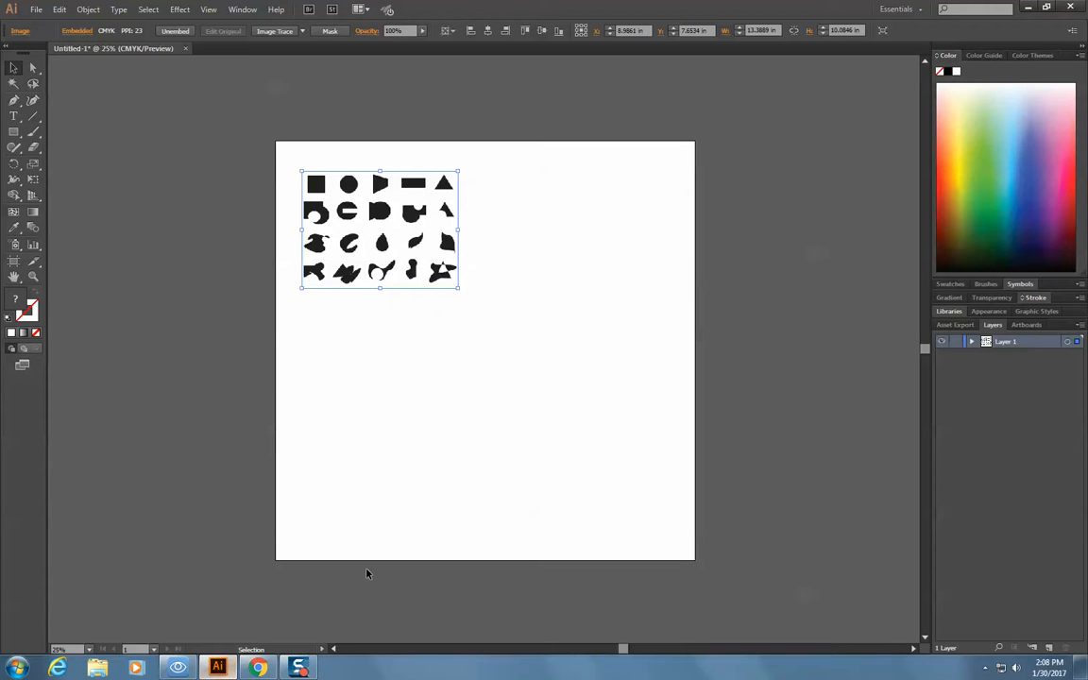
key("ctrl+v")
left_click_drag(488, 344, 442, 372)
Step: Return to Chrome, close the shapes2.jpg preview, and copy the image from the attached shapes1.png
left_click(218, 668)
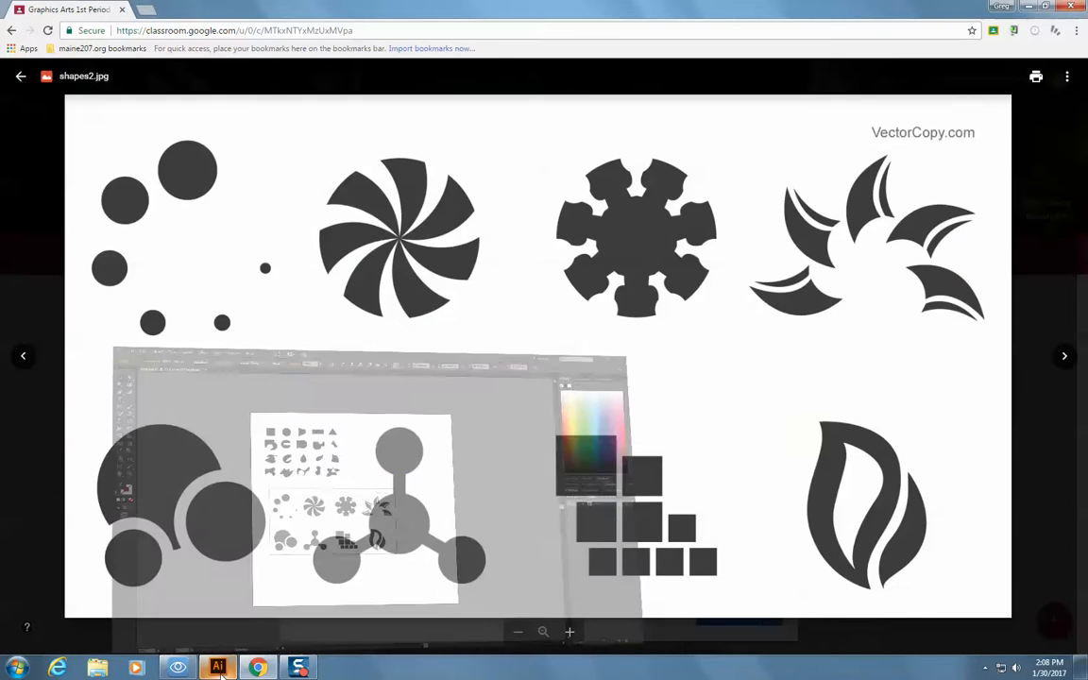
left_click(52, 496)
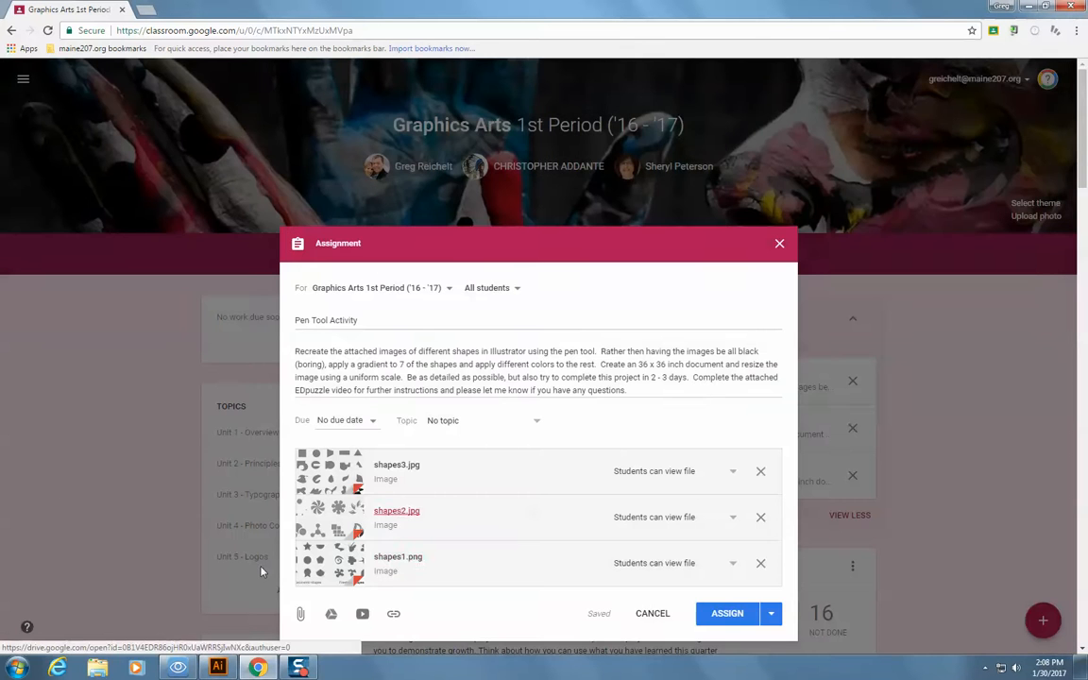
left_click(320, 565)
right_click(438, 352)
left_click(468, 385)
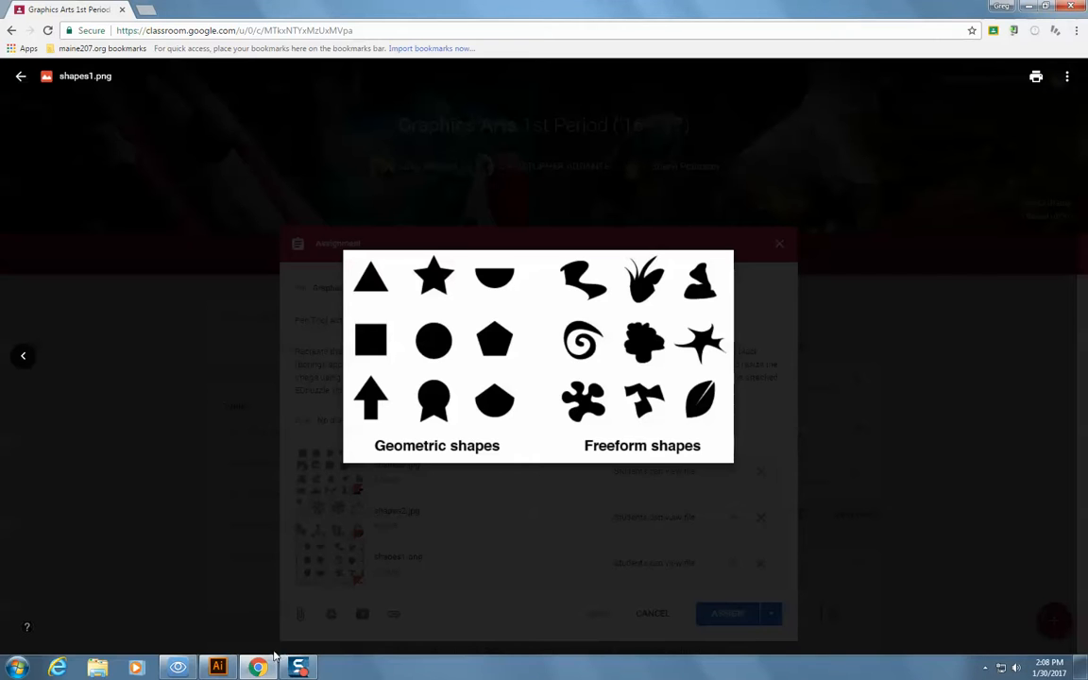
Step: Paste the geometric and freeform shapes image in Illustrator and place it below the second shapes image
left_click(217, 668)
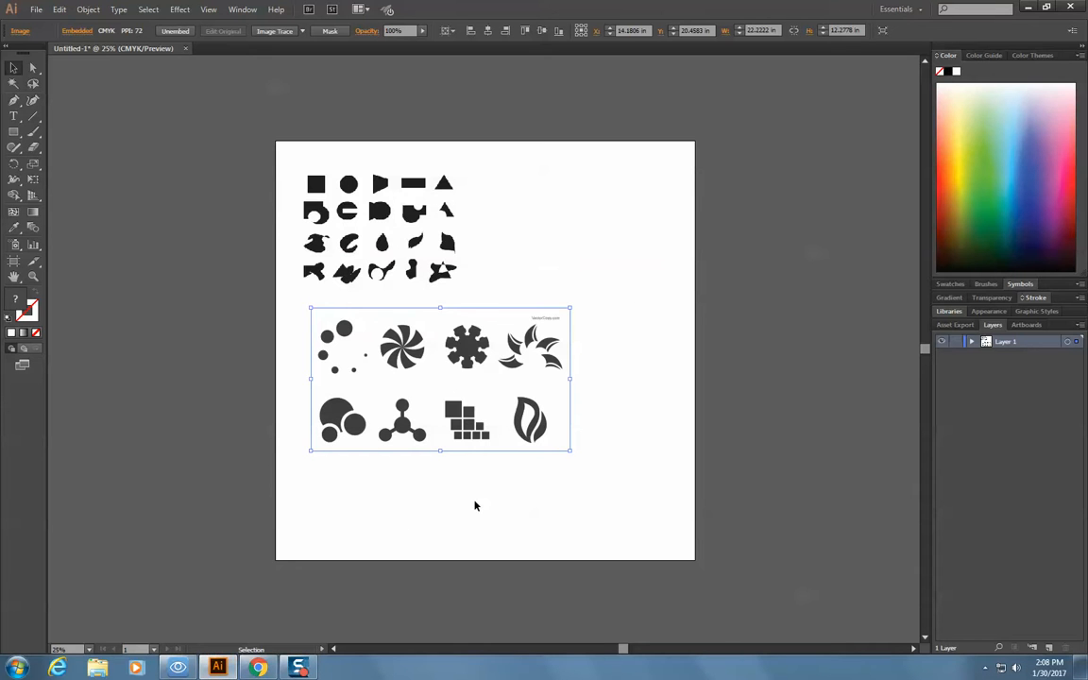
key("ctrl+v")
left_click_drag(518, 374, 421, 522)
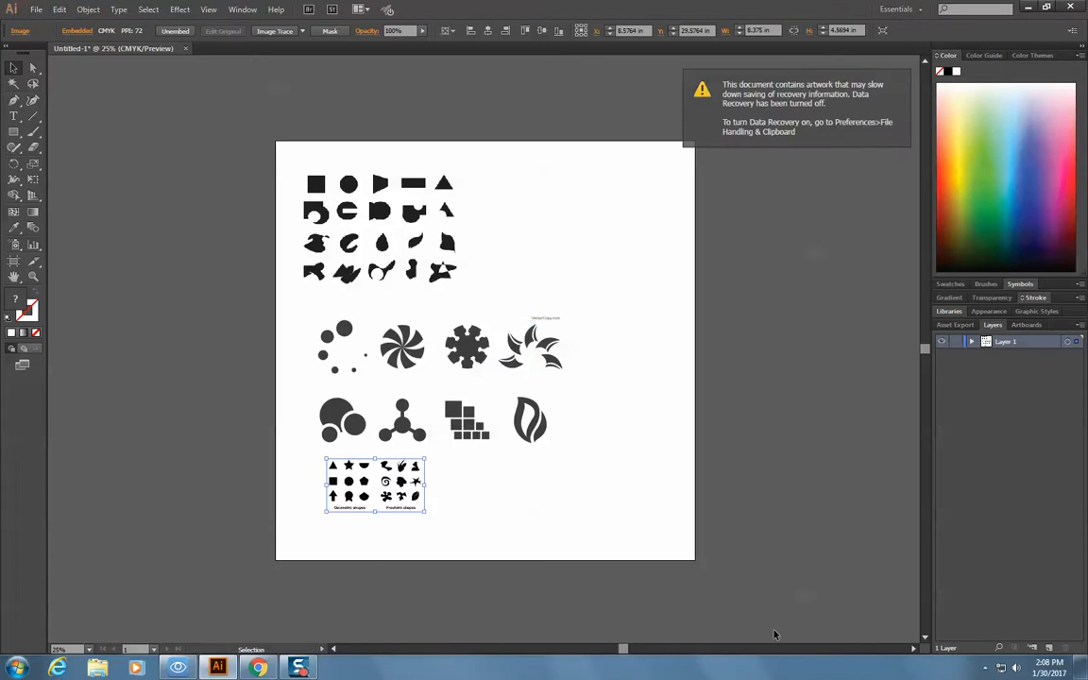
Step: Shift the middle image up and to the right, and enlarge the bottom image to about 16 by 8.7 in beneath it
left_click_drag(504, 447, 523, 400)
left_click(410, 512)
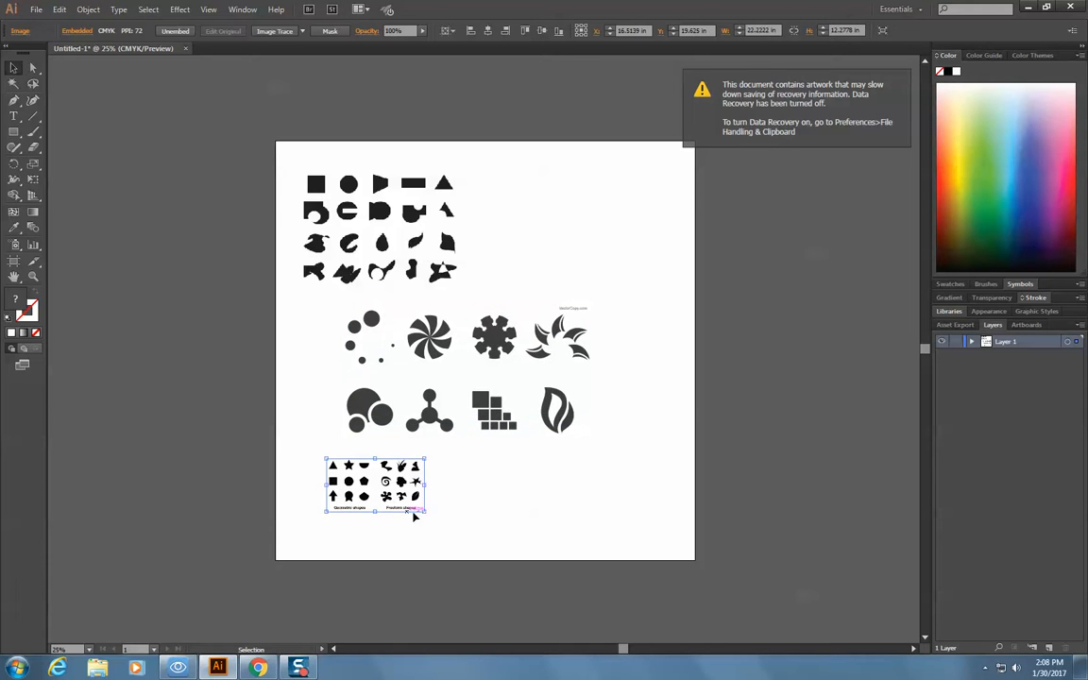
left_click_drag(421, 516, 482, 510)
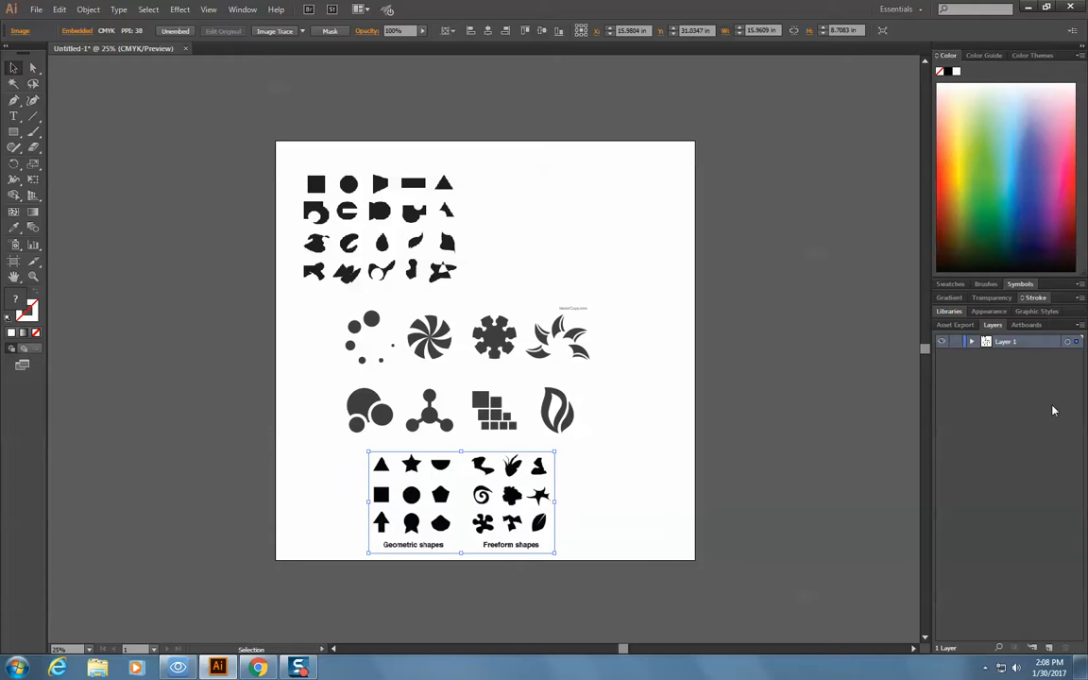
Step: Lock Layer 1 with the reference images and add a new layer above it
left_click(956, 342)
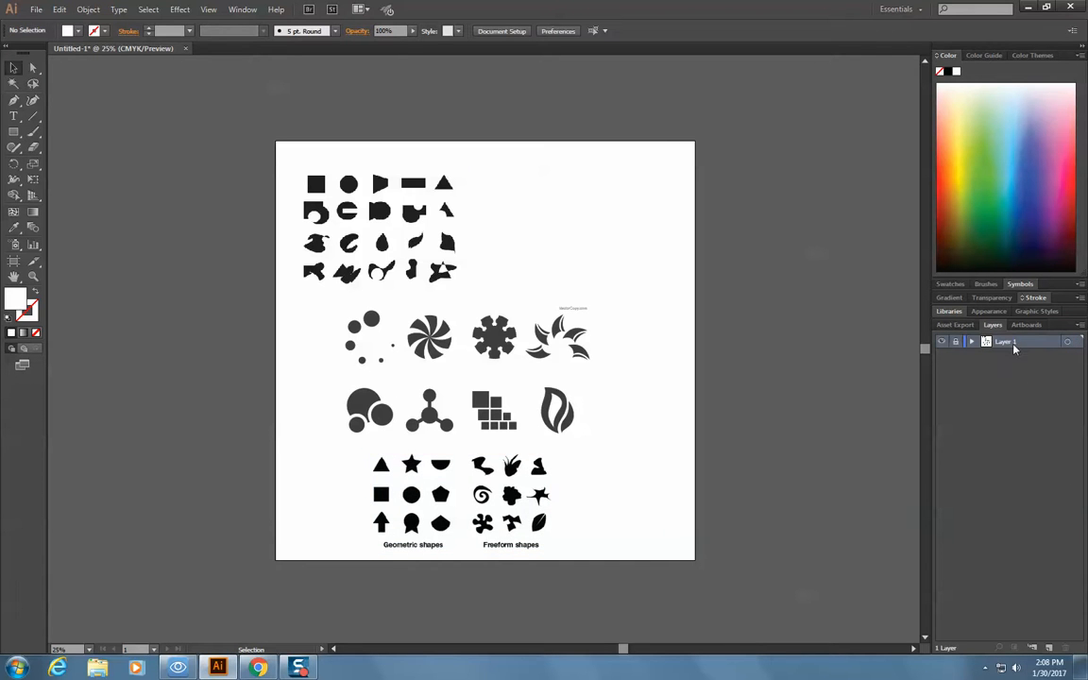
left_click(1049, 648)
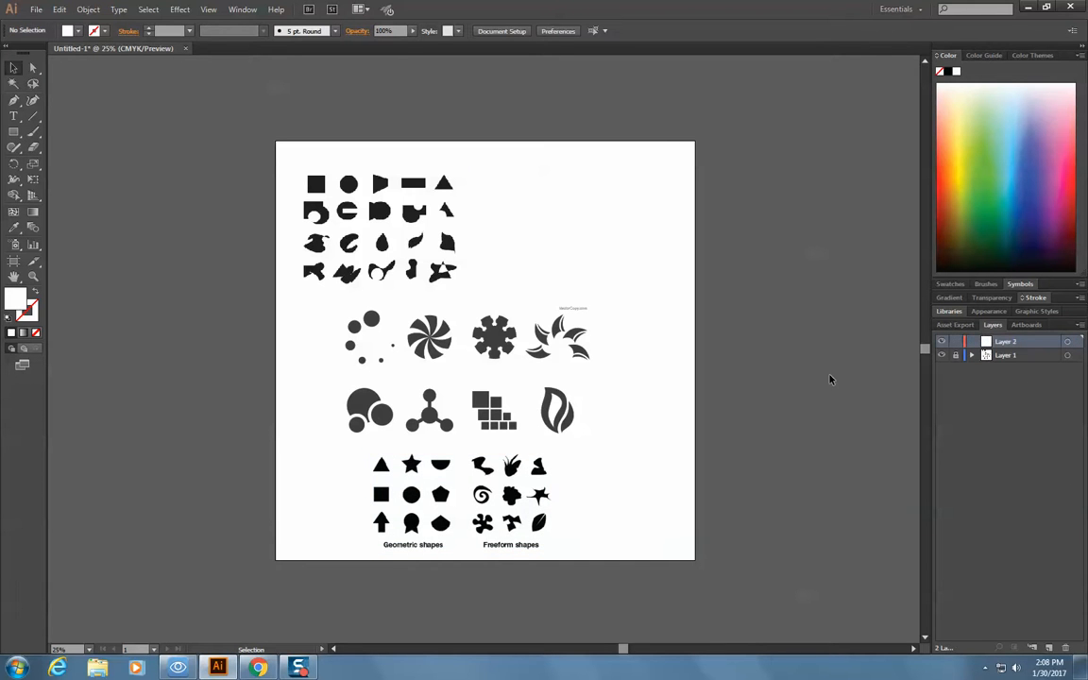
Step: Trace the square at the start of the first reference image's top row with the Pen tool and fill it with black (000000)
key("ctrl+plus")
key("ctrl+plus")
key("ctrl+plus")
key("ctrl+plus")
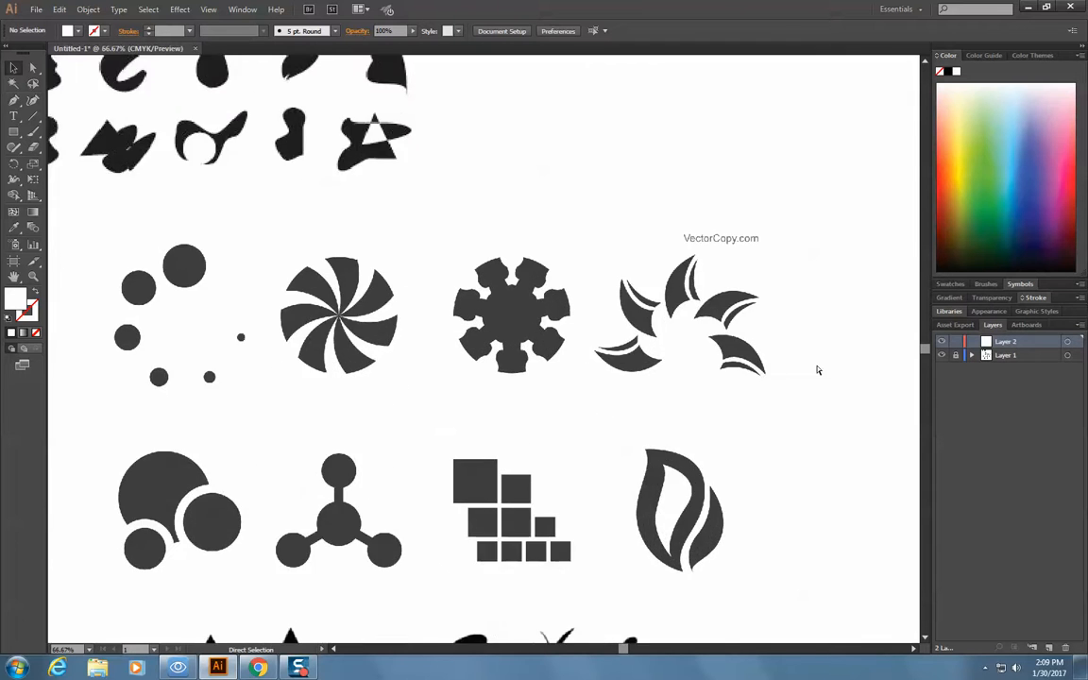
key("ctrl+plus")
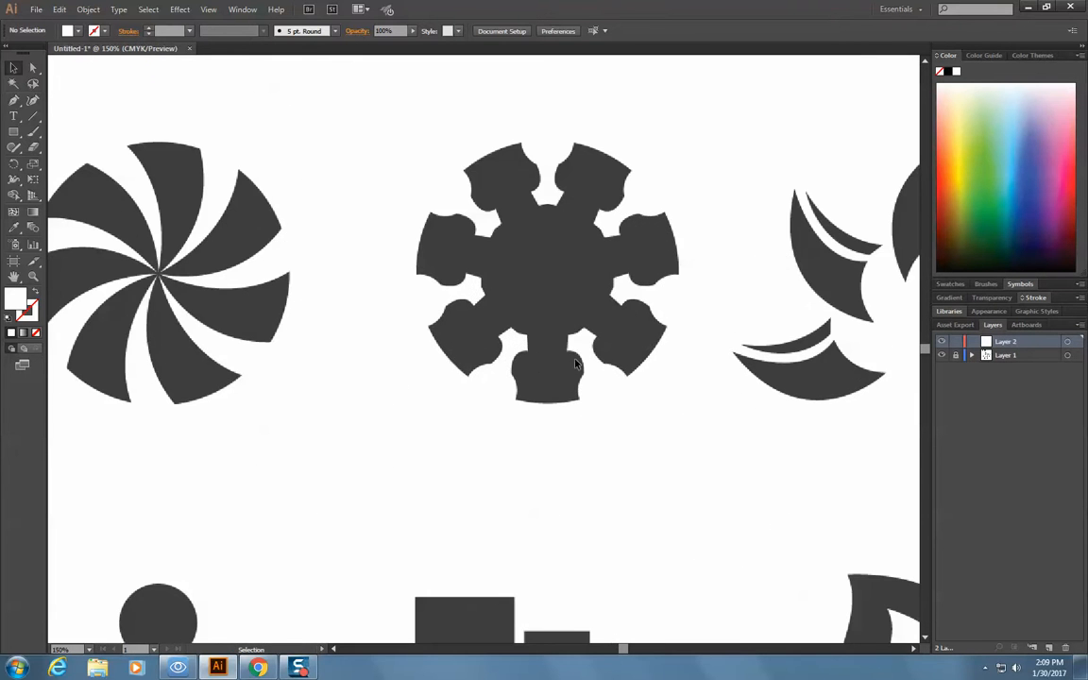
scroll(575, 363, "up", 3)
scroll(676, 401, "up", 15)
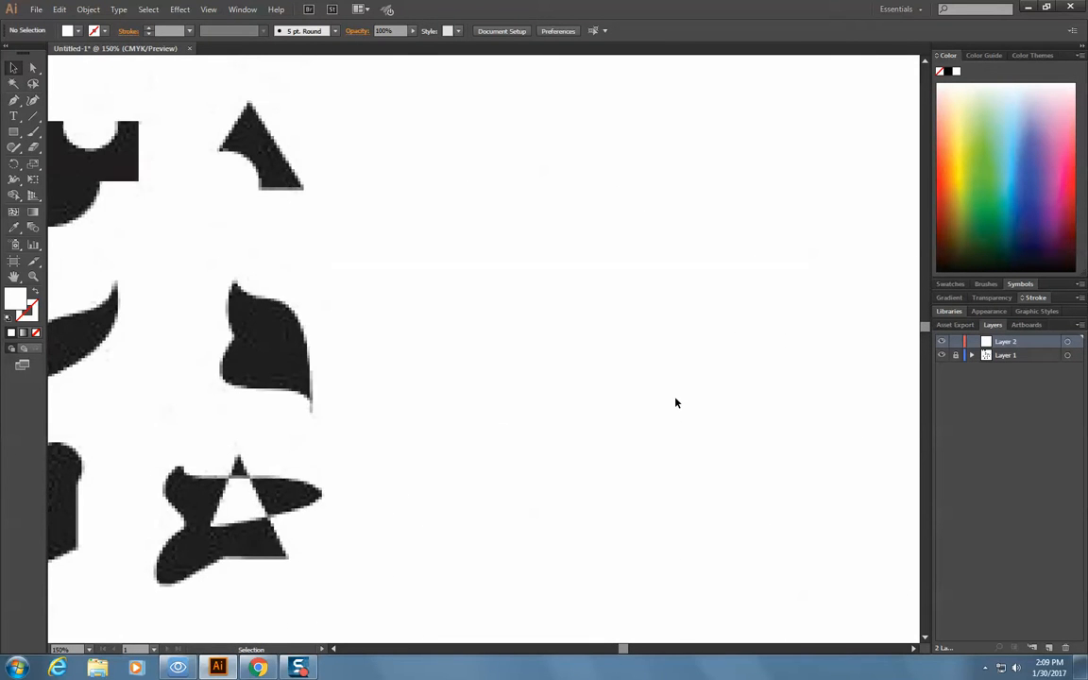
scroll(660, 483, "up", 7)
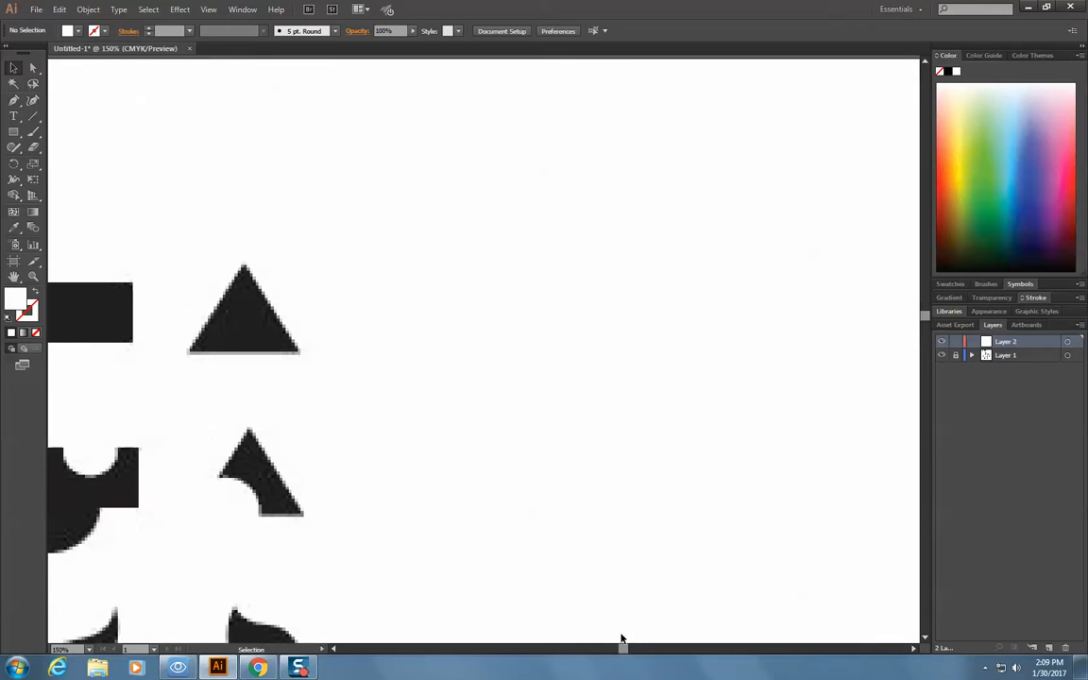
left_click_drag(625, 649, 595, 652)
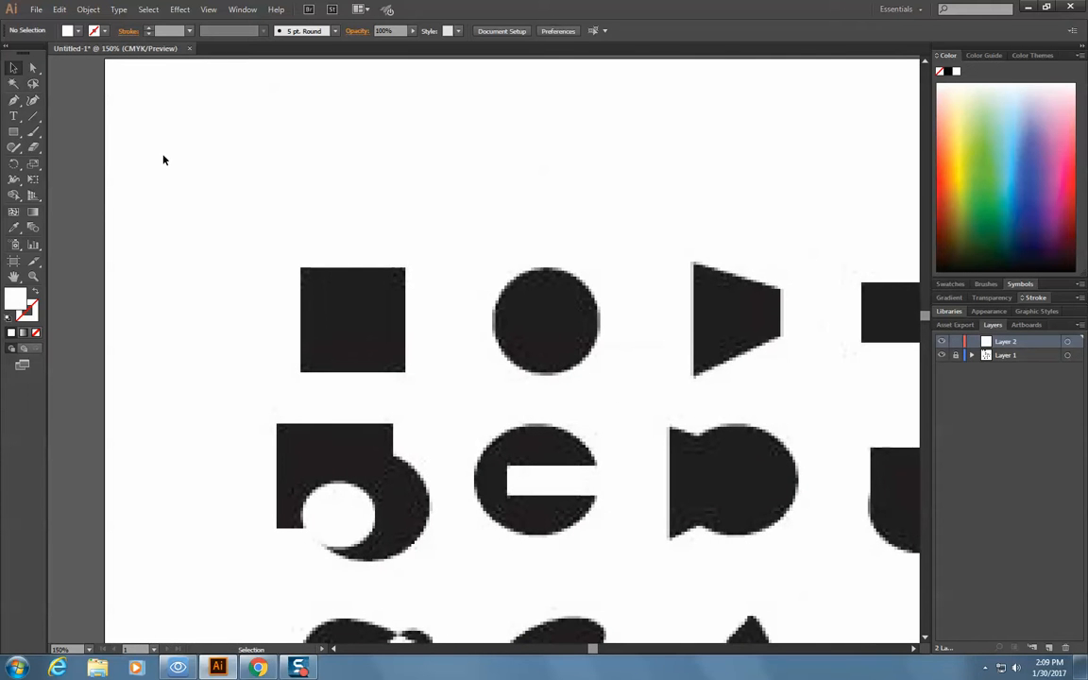
left_click(13, 100)
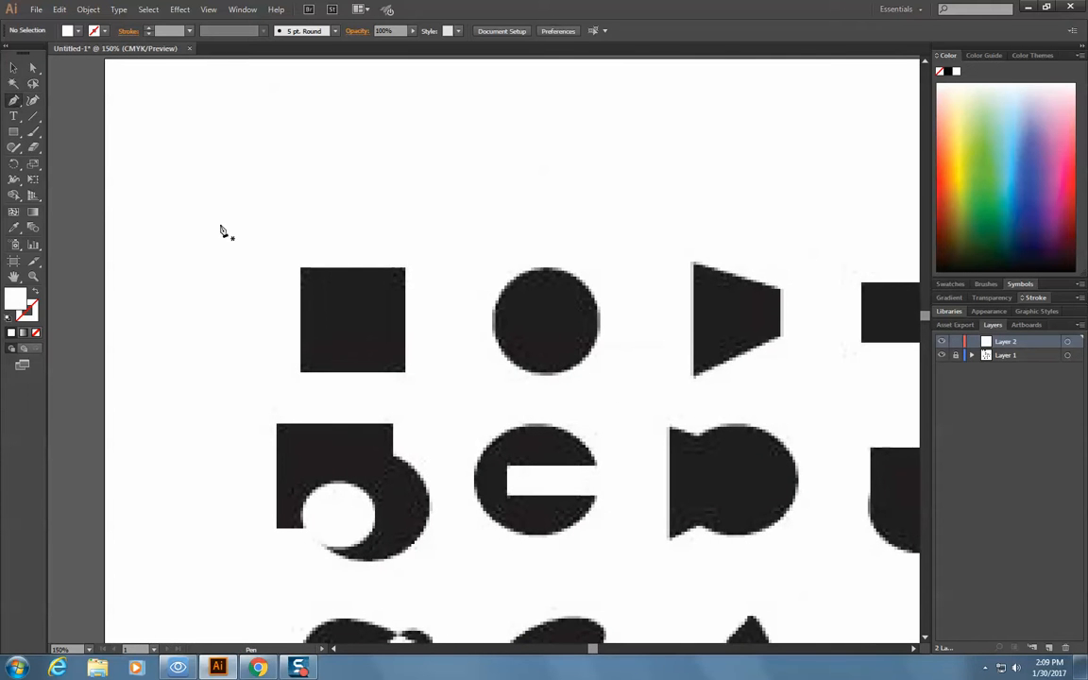
left_click(302, 274)
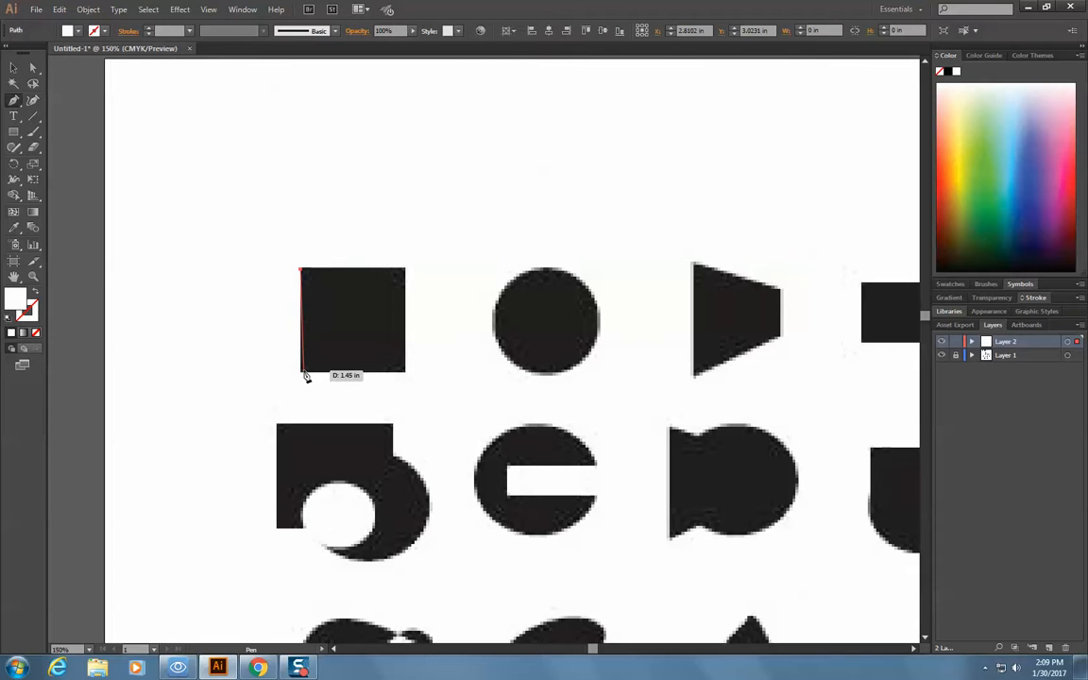
left_click(303, 375)
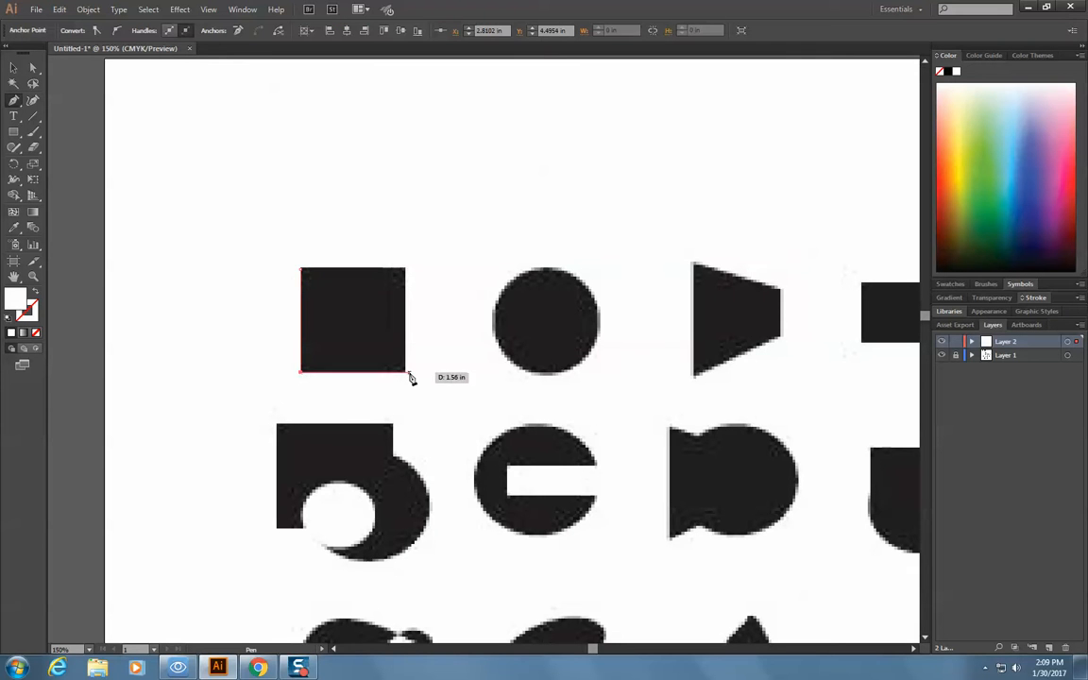
left_click(405, 373)
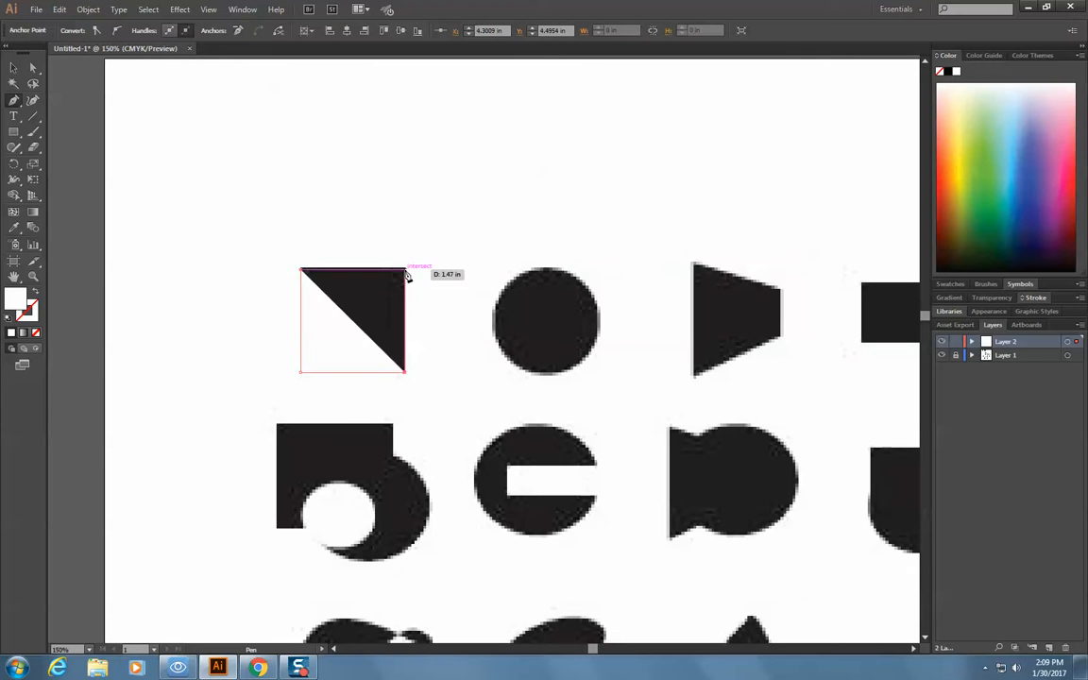
left_click(406, 271)
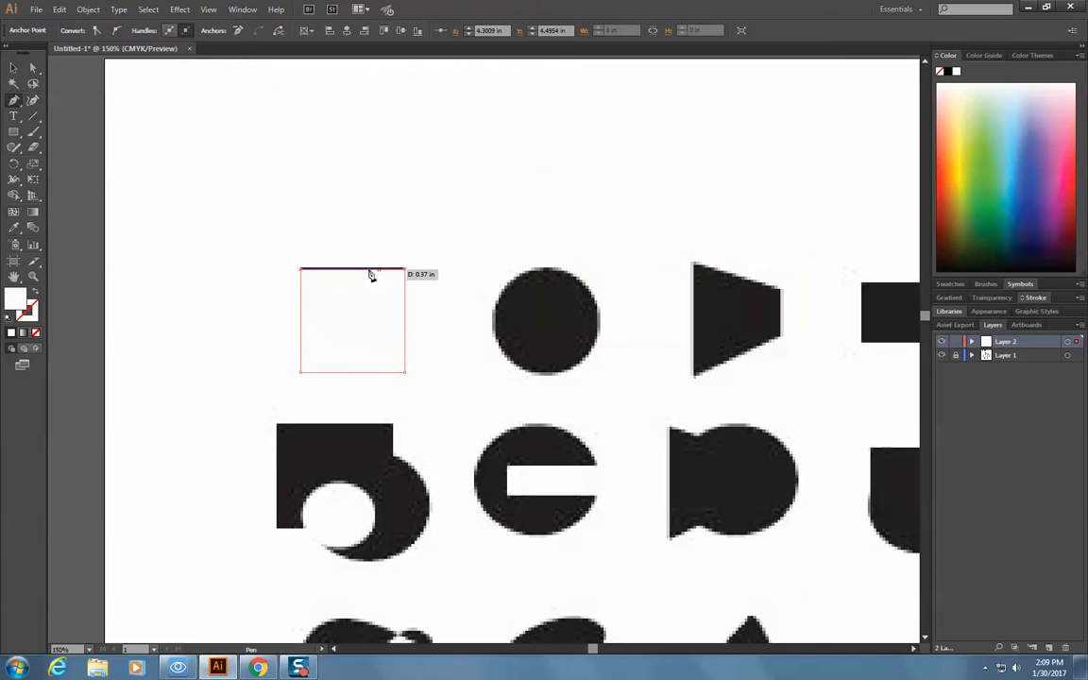
left_click(301, 271)
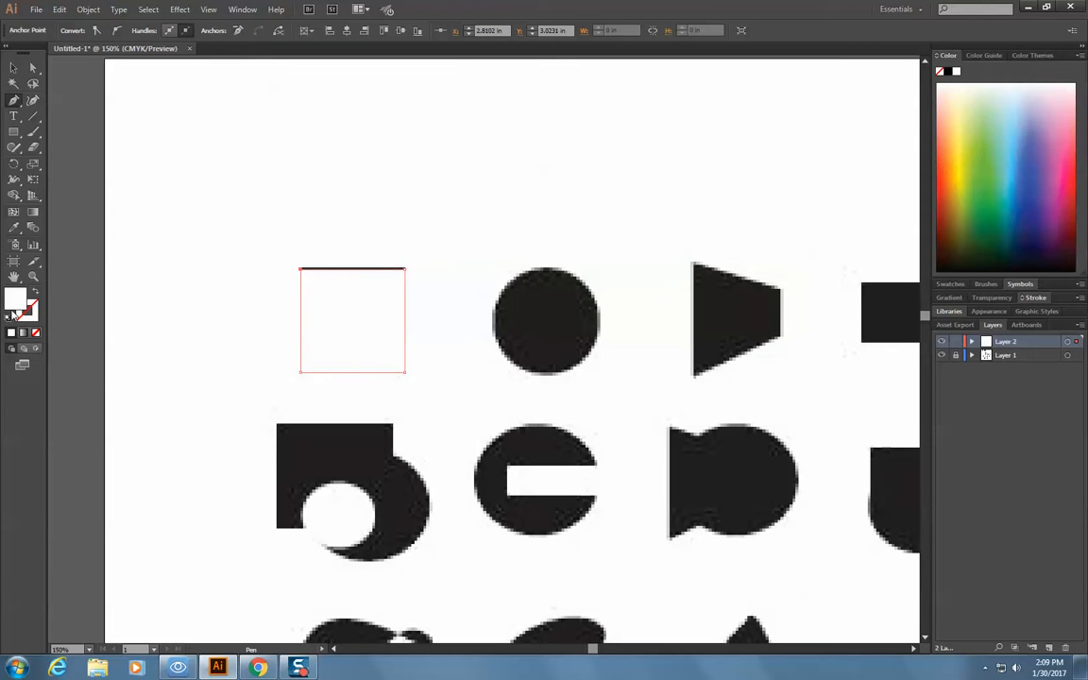
double_click(12, 300)
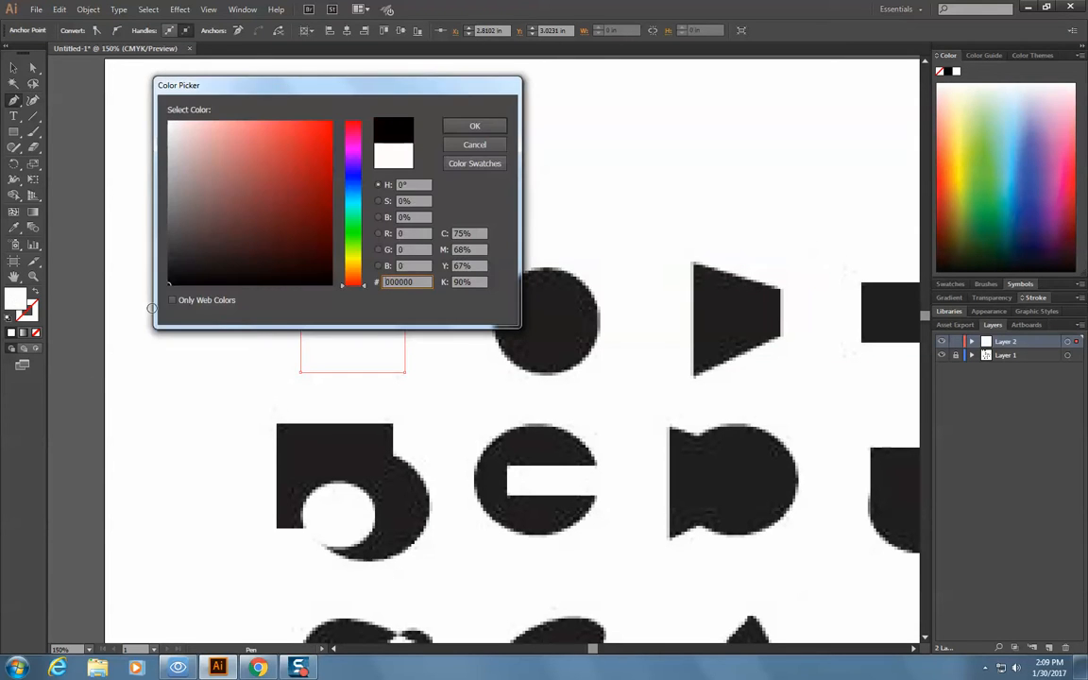
key("Return")
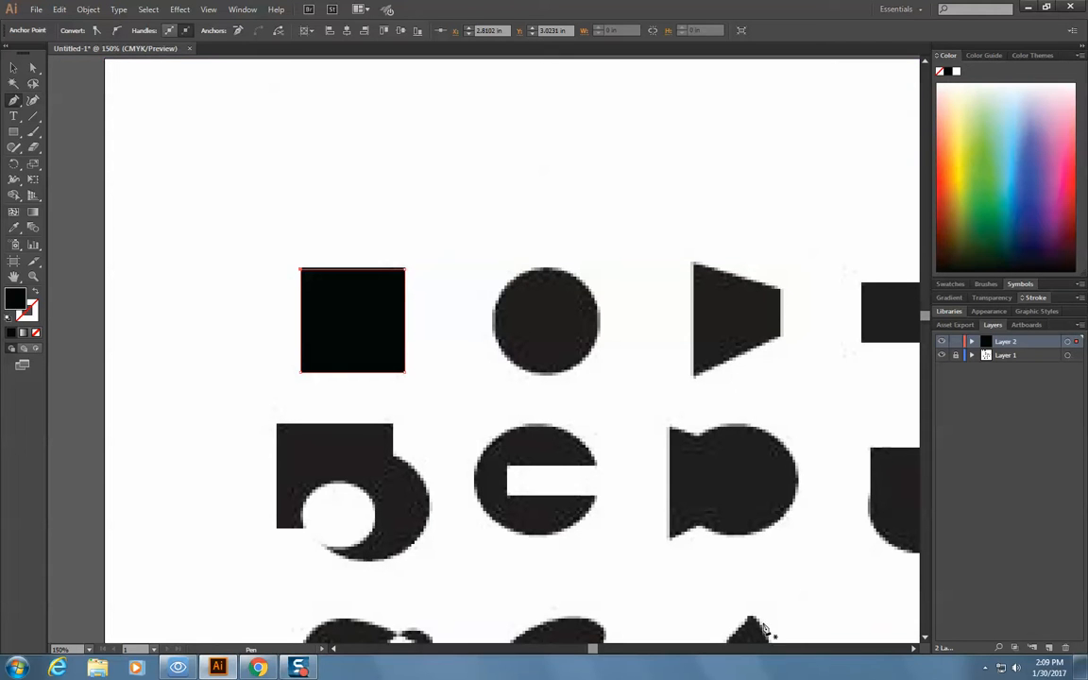
Step: Draw a black circle 1.5 in wide with the Ellipse tool and align it over the circle in the reference image's top row
left_click(16, 136)
left_click_drag(17, 137, 61, 163)
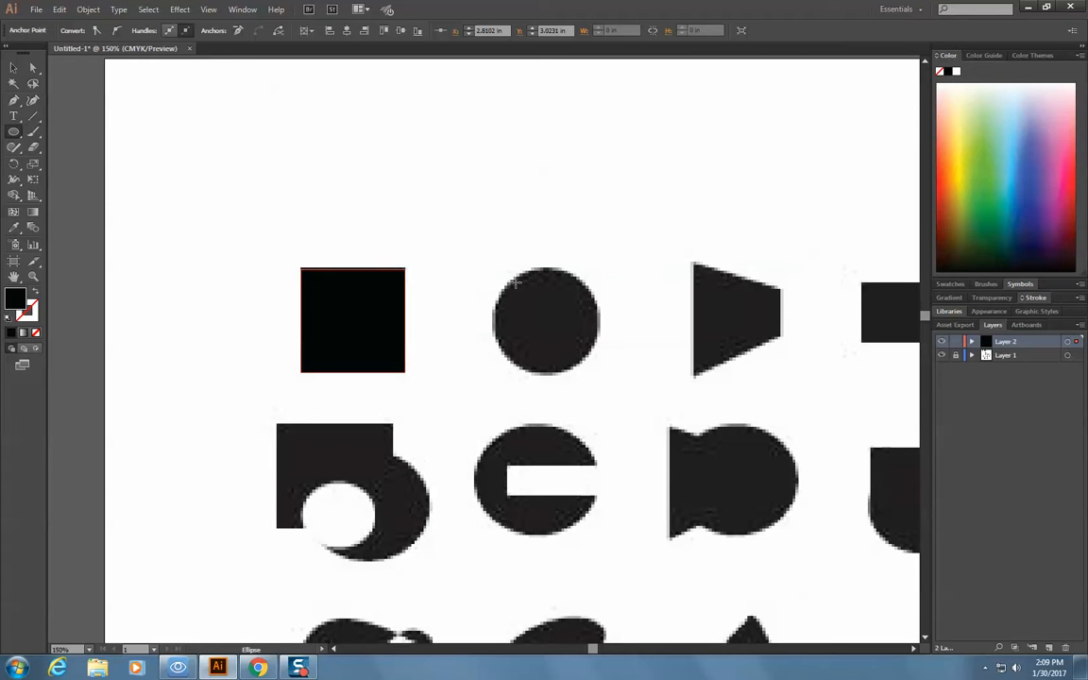
left_click_drag(510, 273, 595, 378)
left_click(13, 67)
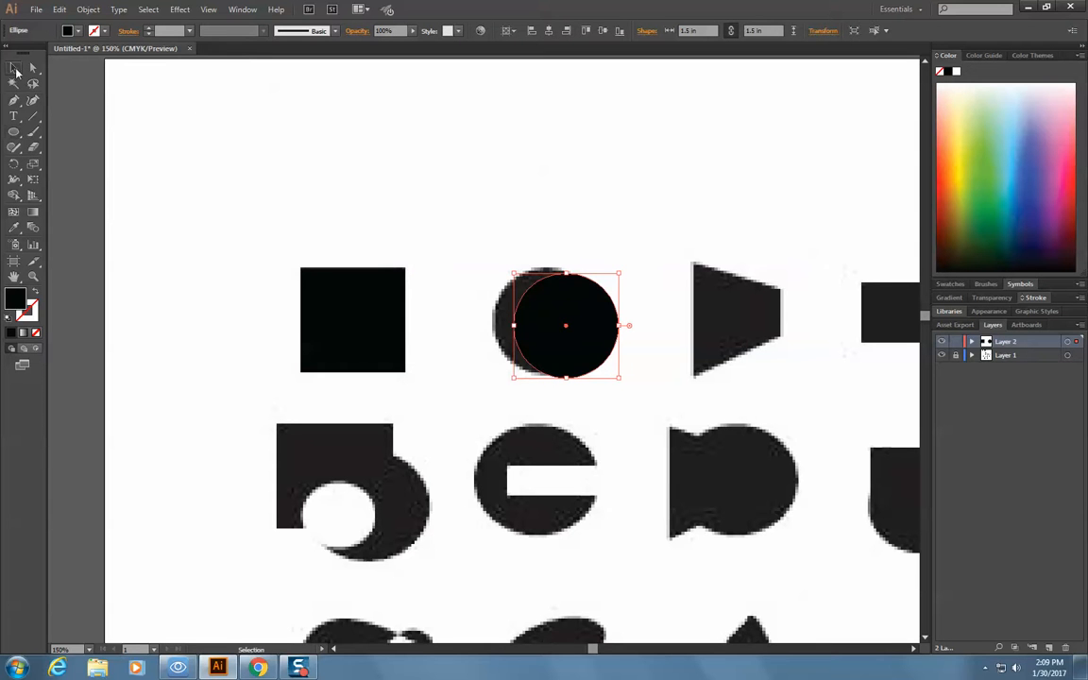
left_click_drag(553, 362, 535, 357)
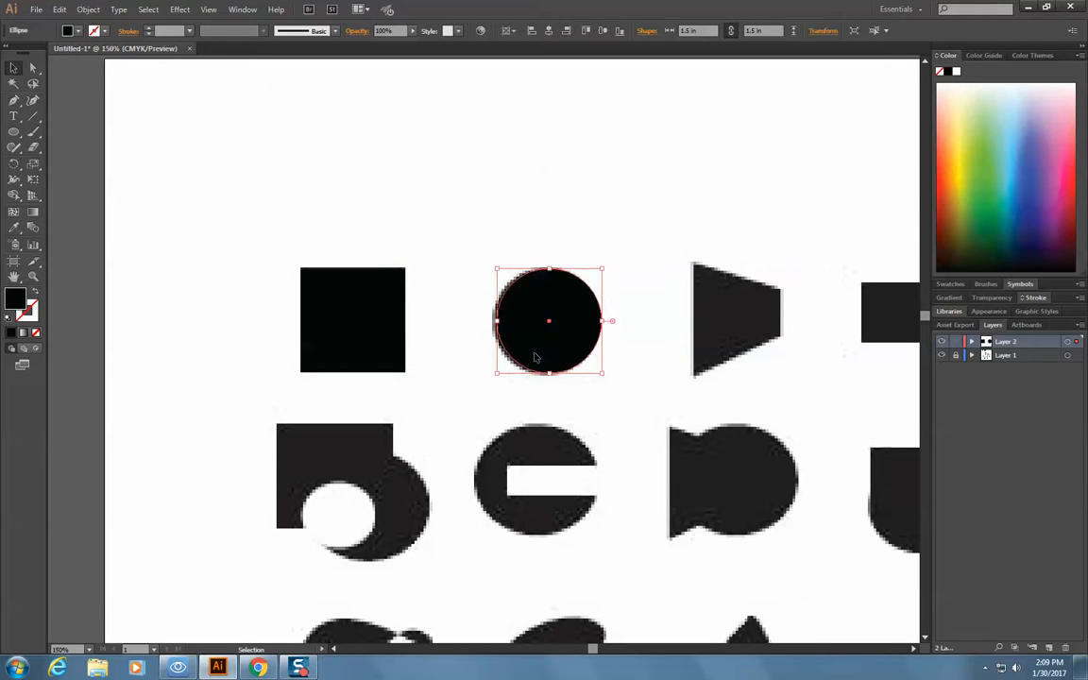
key("Left")
key("Left")
key("Left")
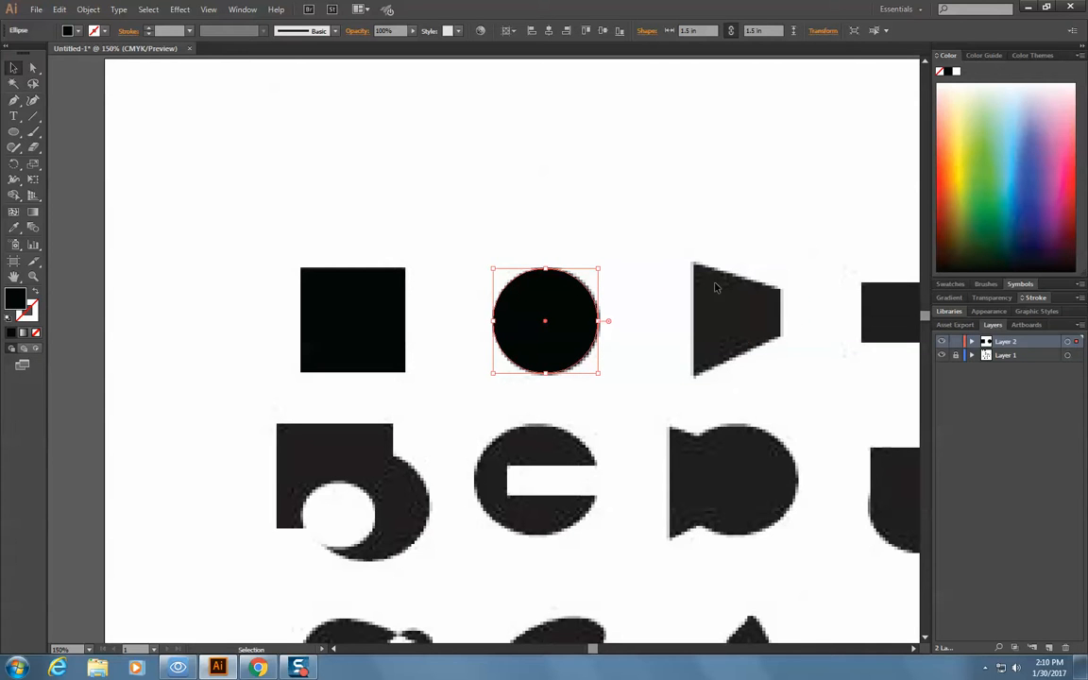
Step: Trace the trapezoid beside the circle with the Pen tool as a closed black shape about 1.2 by 1.65 in
left_click(14, 99)
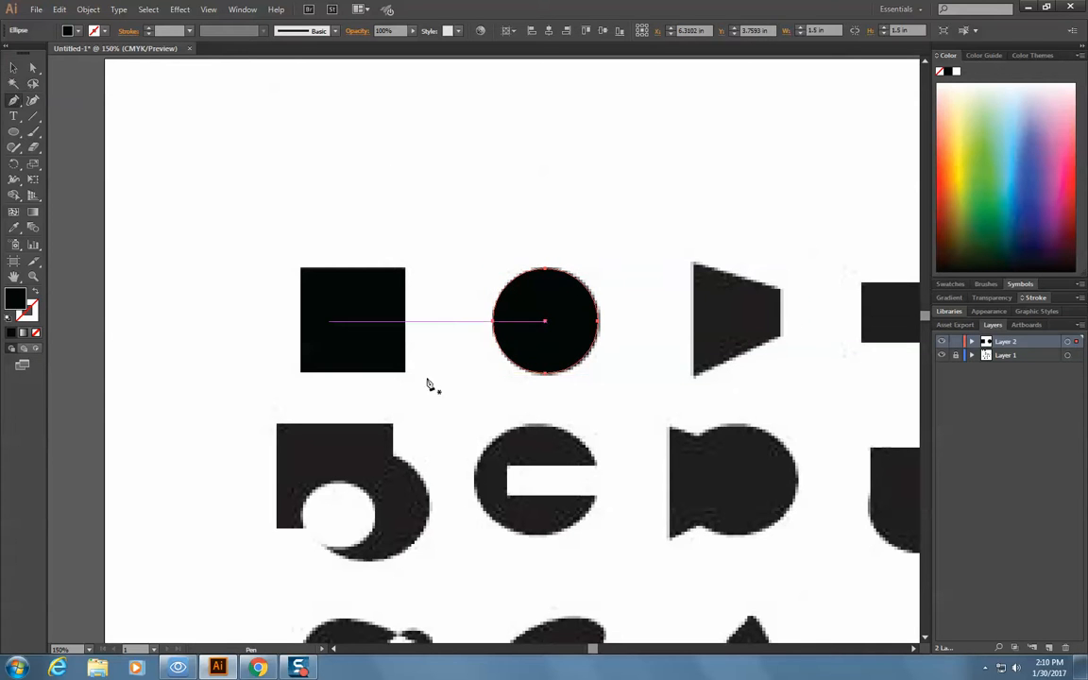
left_click(695, 375)
left_click(694, 266)
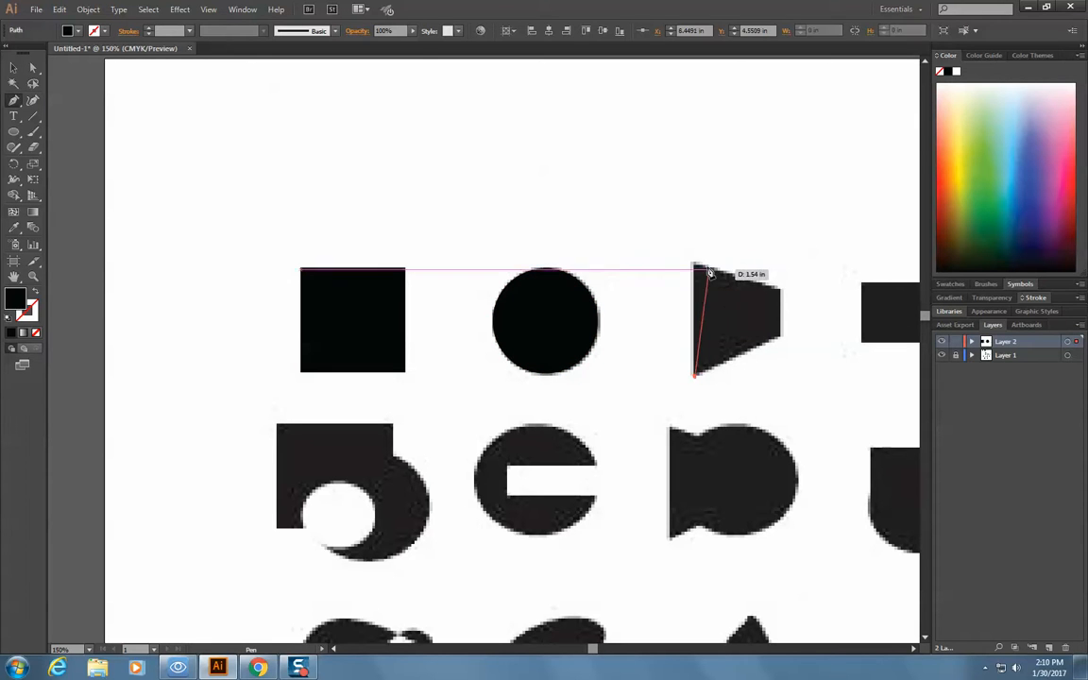
left_click(781, 292)
left_click(780, 336)
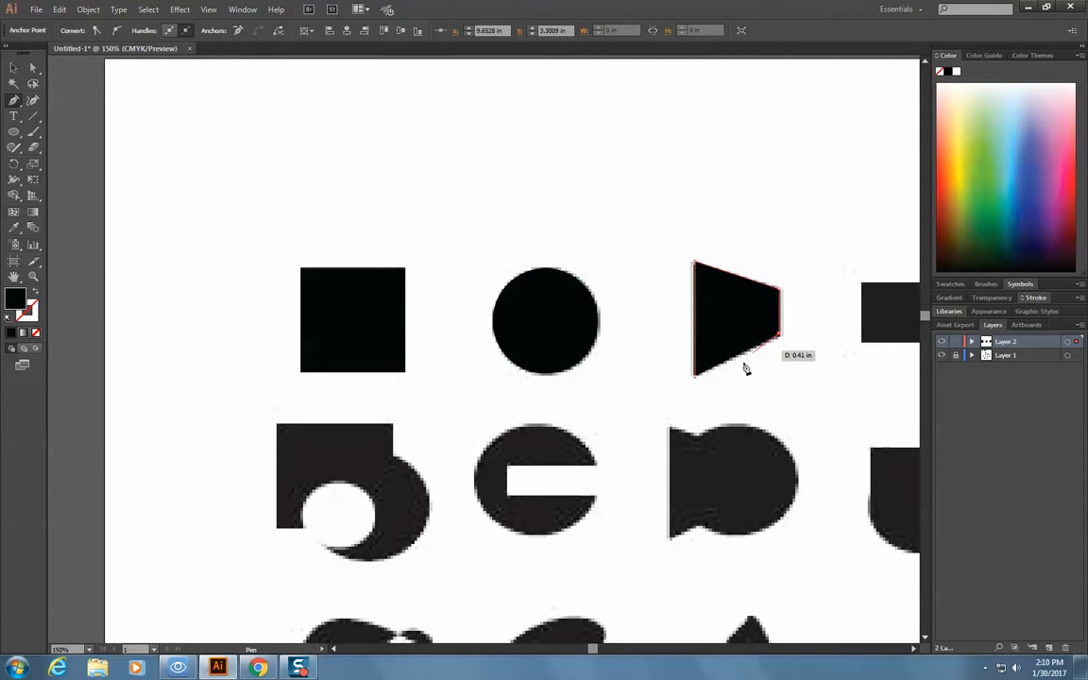
left_click(697, 378)
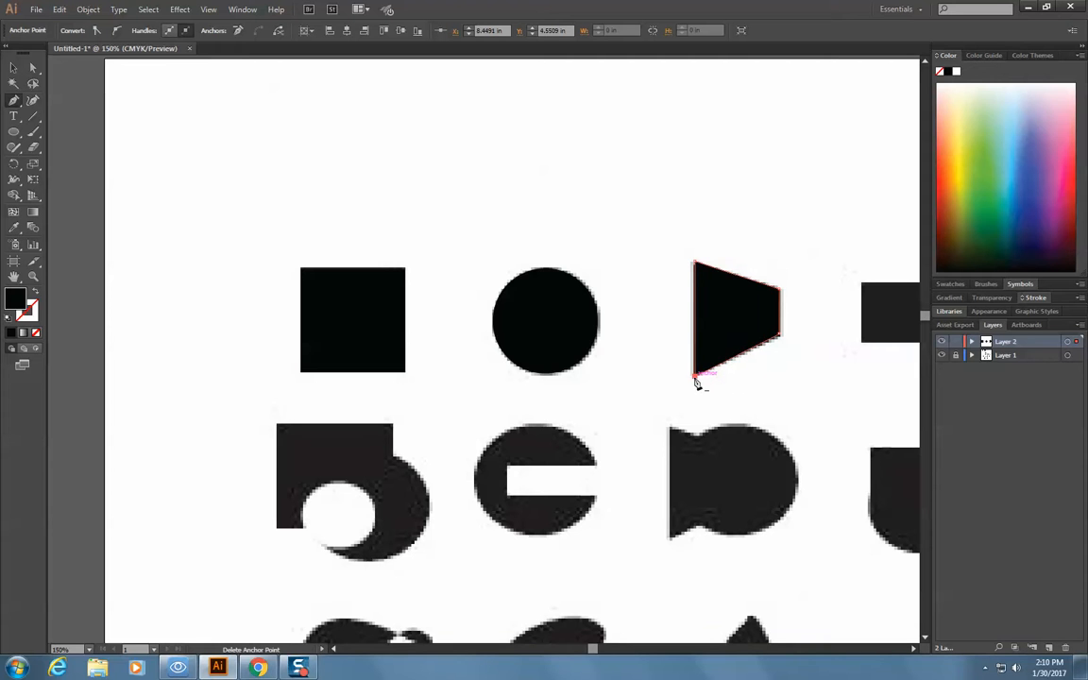
Step: Switch to Chrome to review the Pen Tool Activity's instructions on gradients and colors, and return to Illustrator
left_click(263, 668)
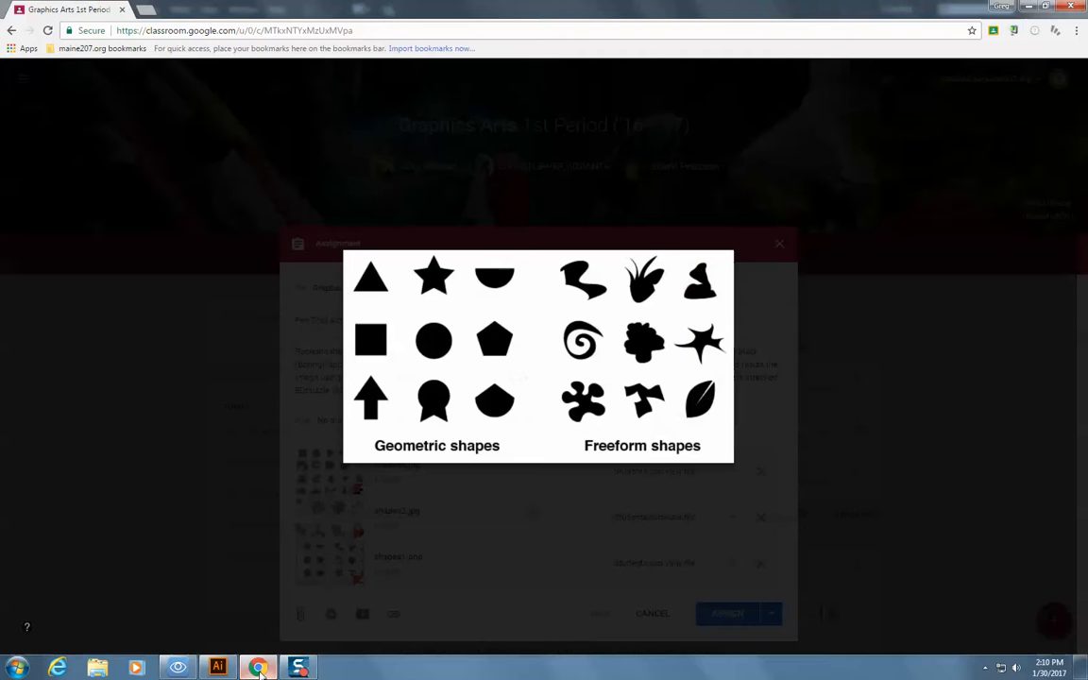
left_click(189, 454)
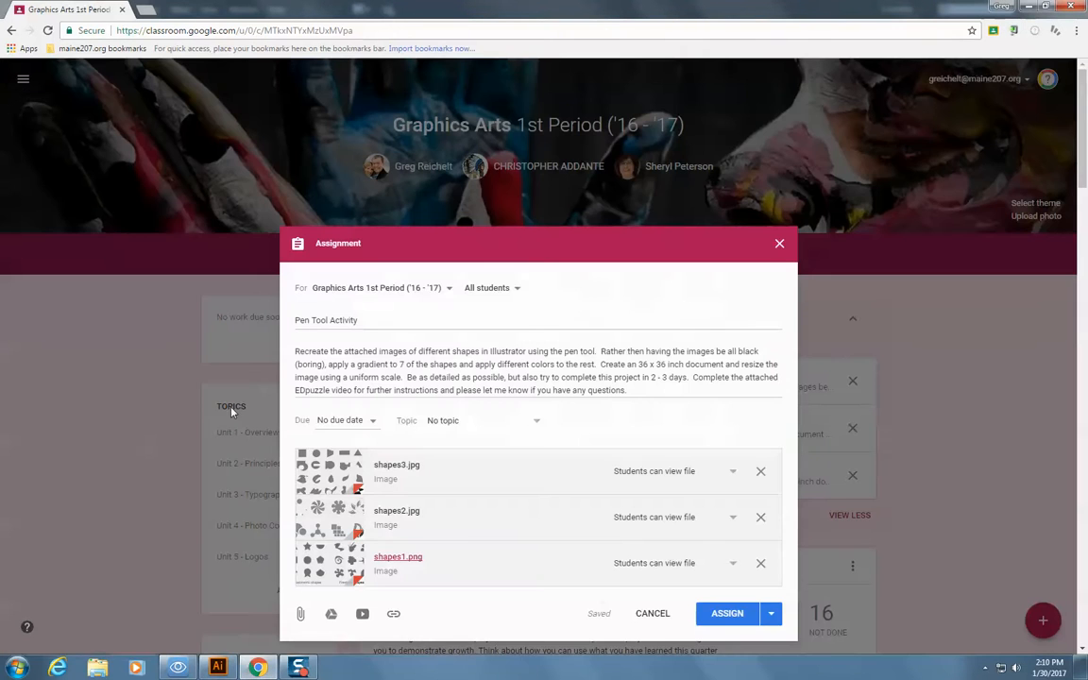
mouse_move(602, 352)
left_mouse_down()
mouse_move(716, 352)
mouse_move(602, 352)
left_mouse_up()
left_click(460, 365, "shift")
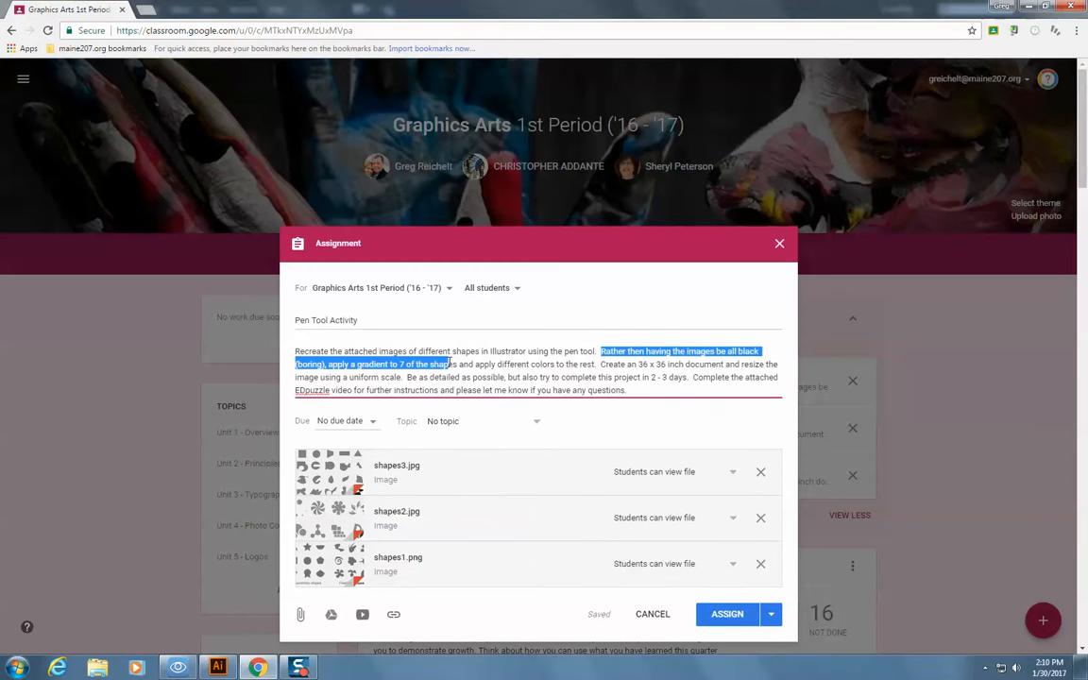
left_click_drag(469, 365, 597, 365)
left_click(599, 365)
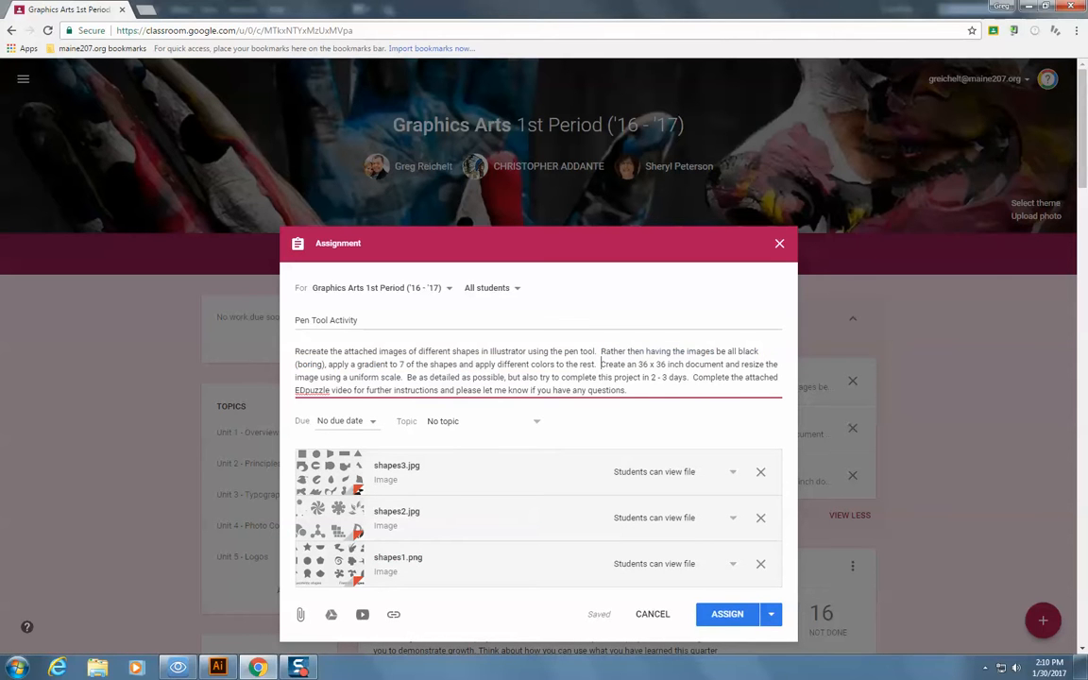
left_click(219, 668)
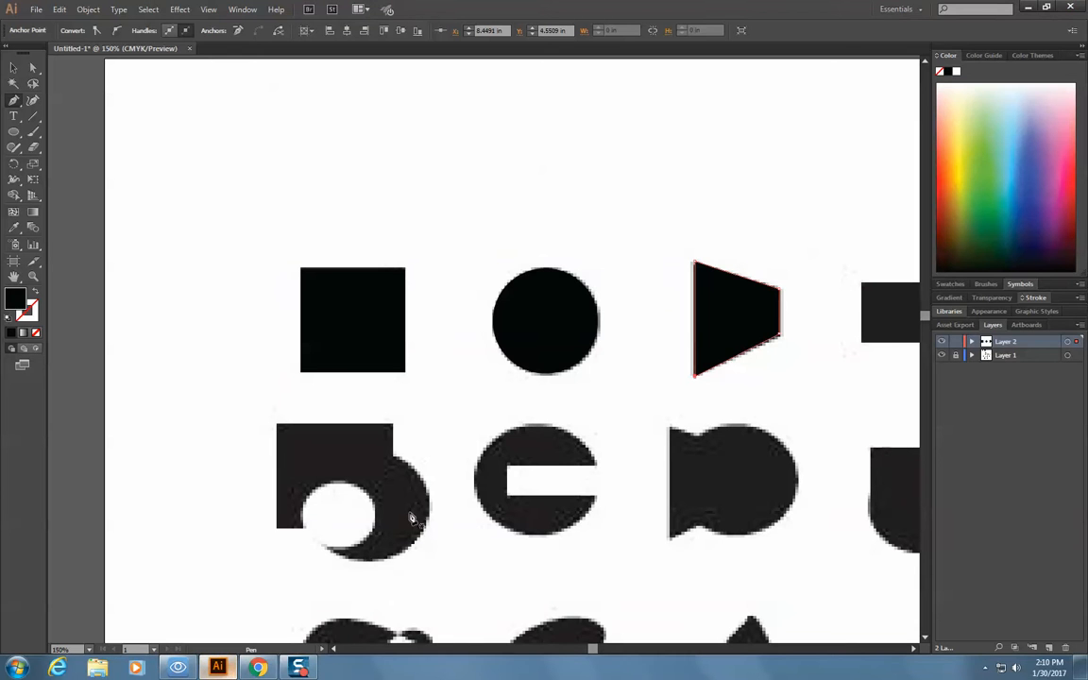
Step: Fill the traced square with red (FC0000)
left_click(13, 67)
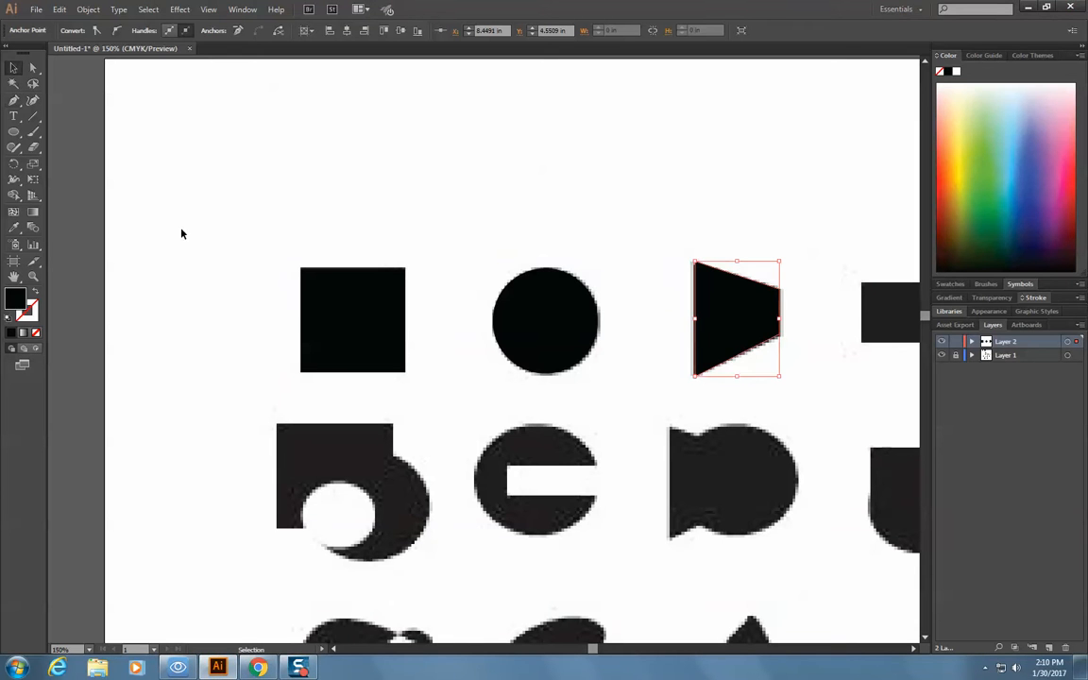
left_click(360, 319)
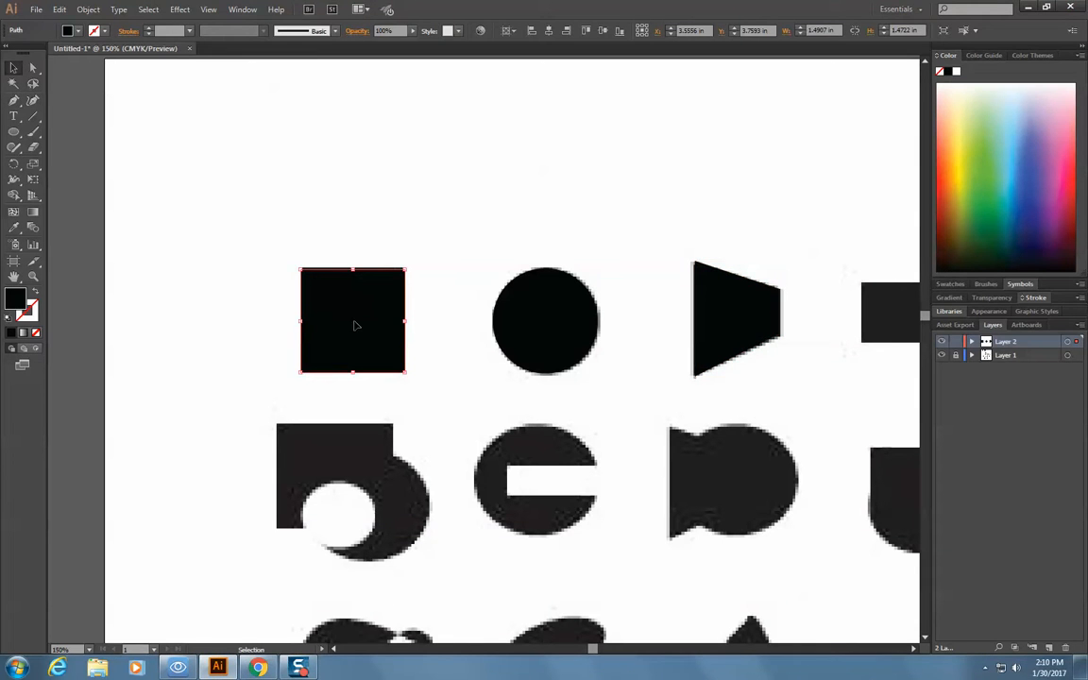
double_click(15, 301)
left_click_drag(247, 157, 348, 122)
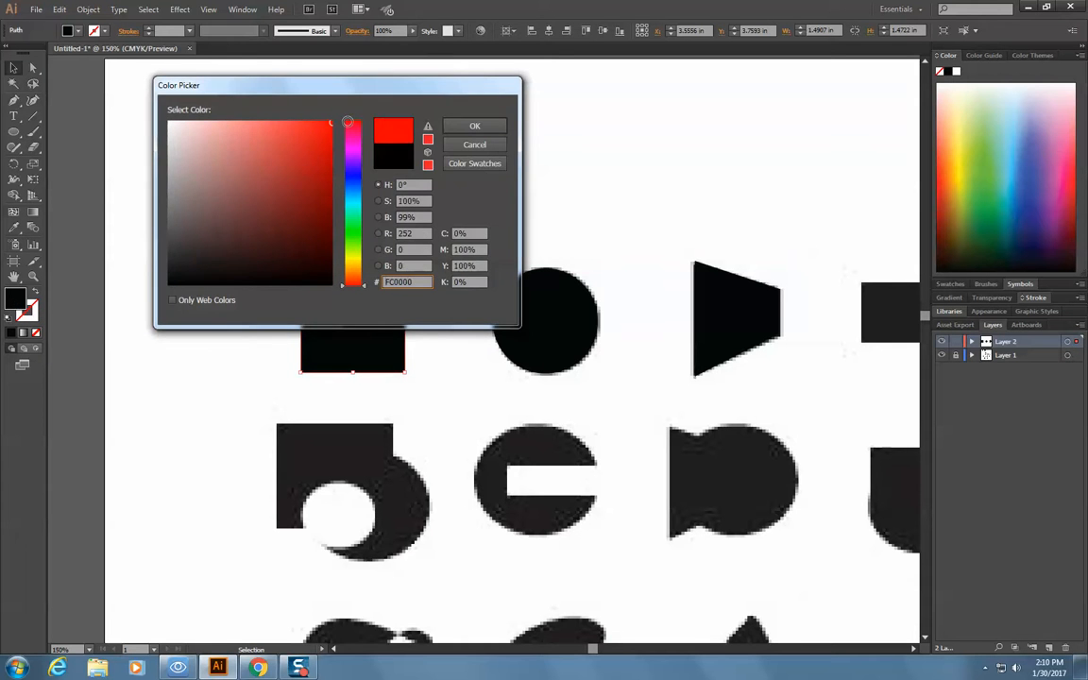
left_click(473, 127)
Step: Fill the circle with blue (0074FF)
left_click(535, 365)
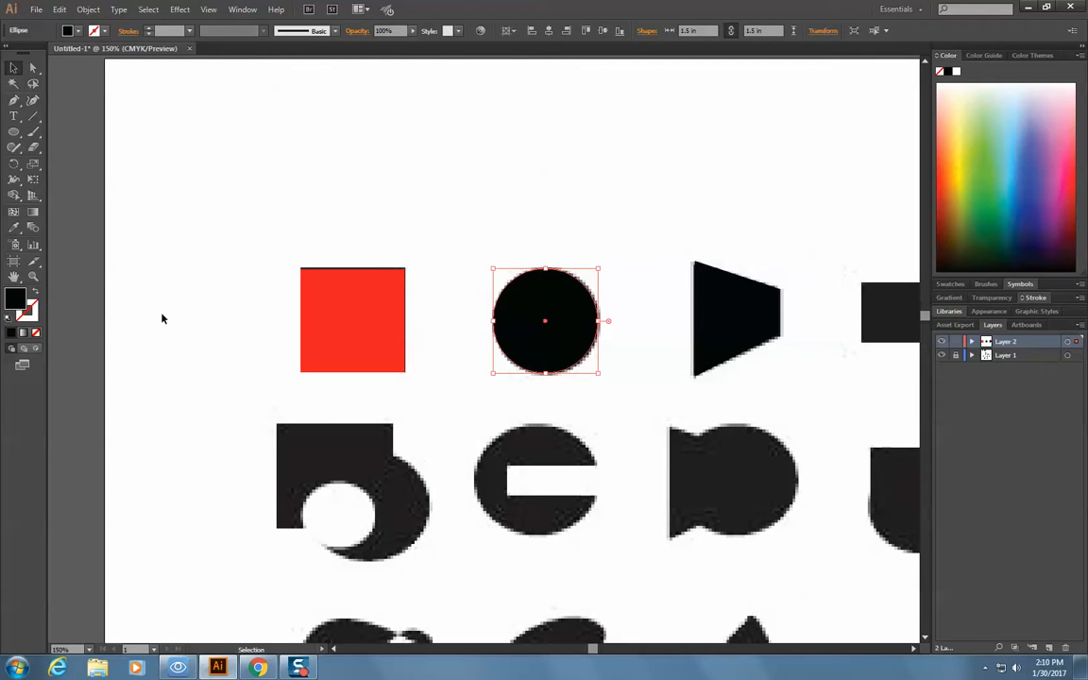
double_click(16, 300)
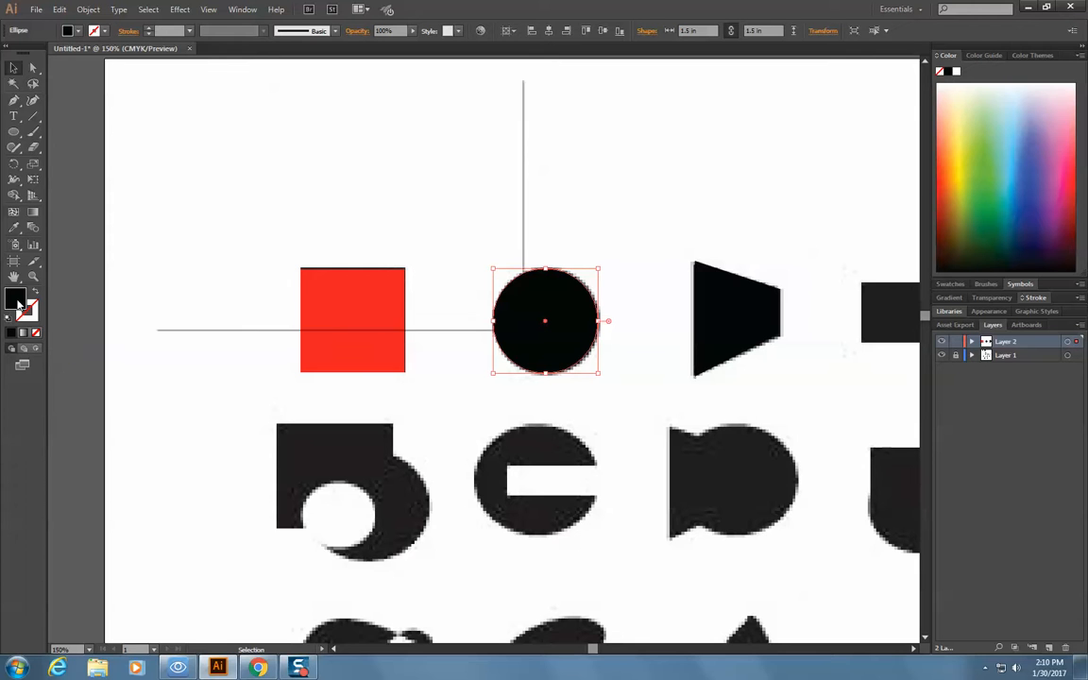
left_click(328, 136)
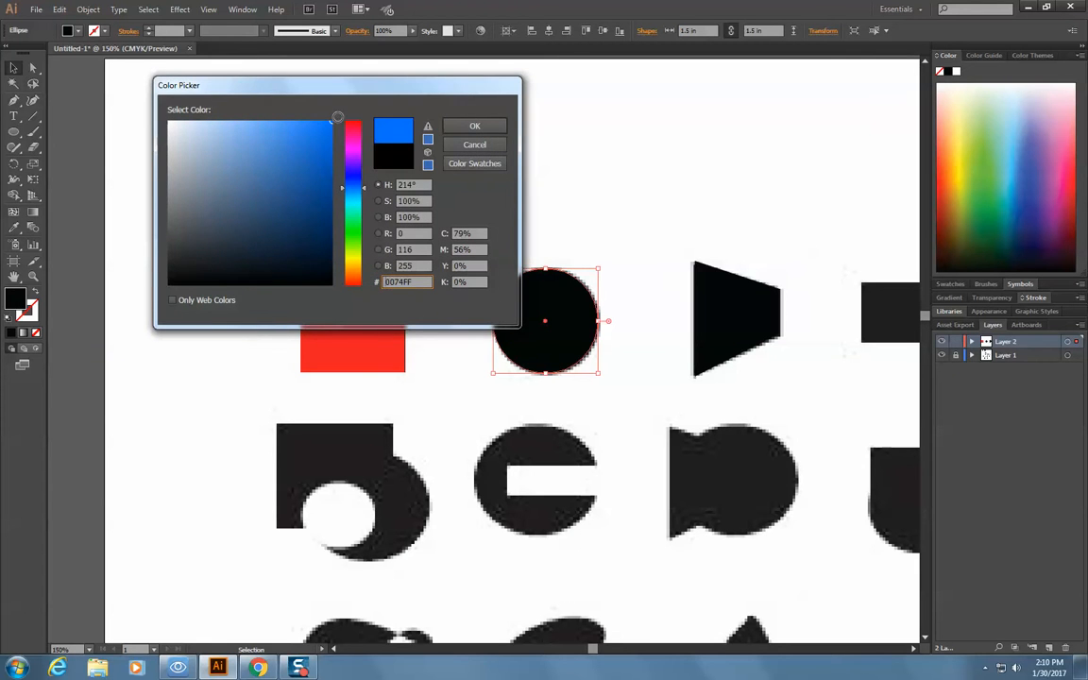
left_click(475, 126)
Step: Fill the trapezoid with a white-to-black linear gradient
left_click(746, 328)
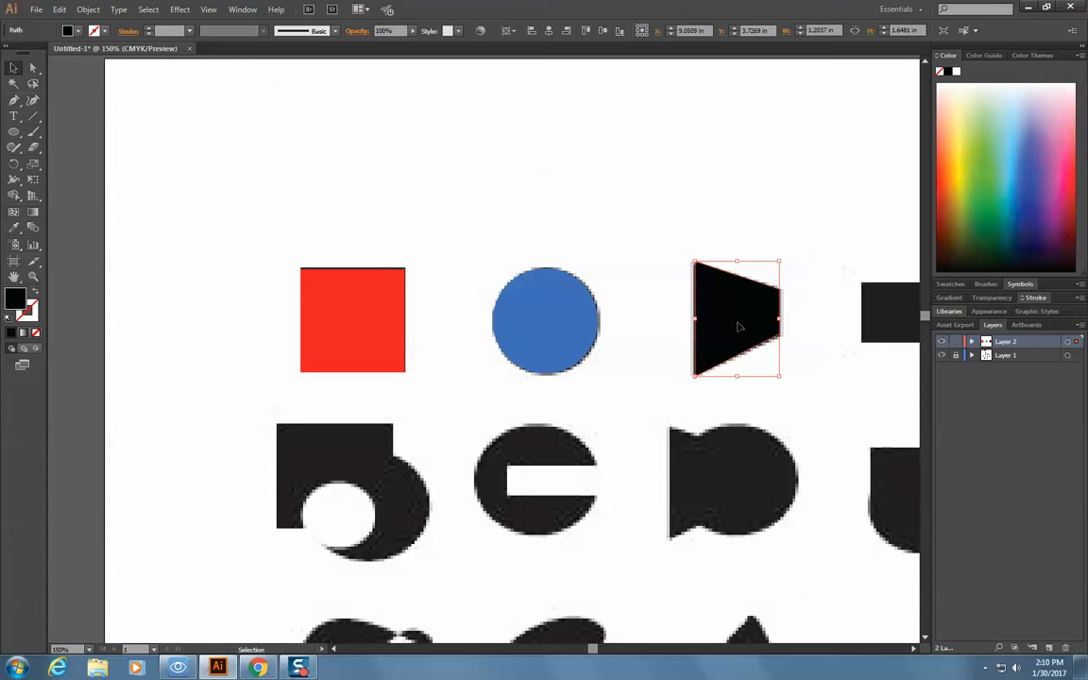
left_click(33, 213)
left_click_drag(648, 276, 824, 328)
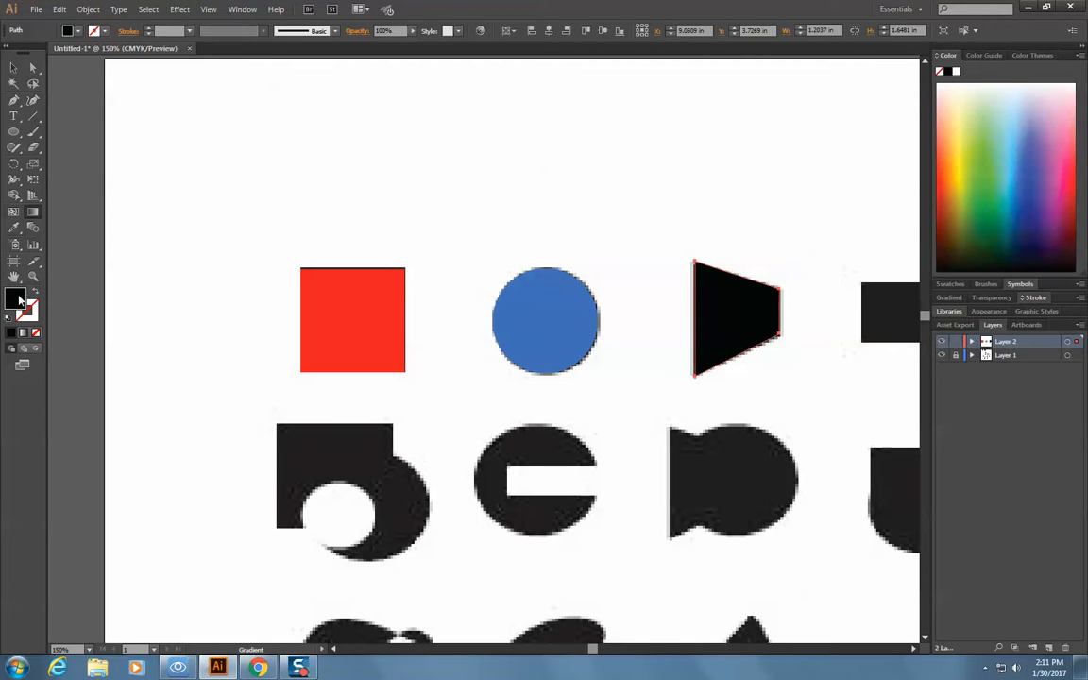
left_click(24, 333)
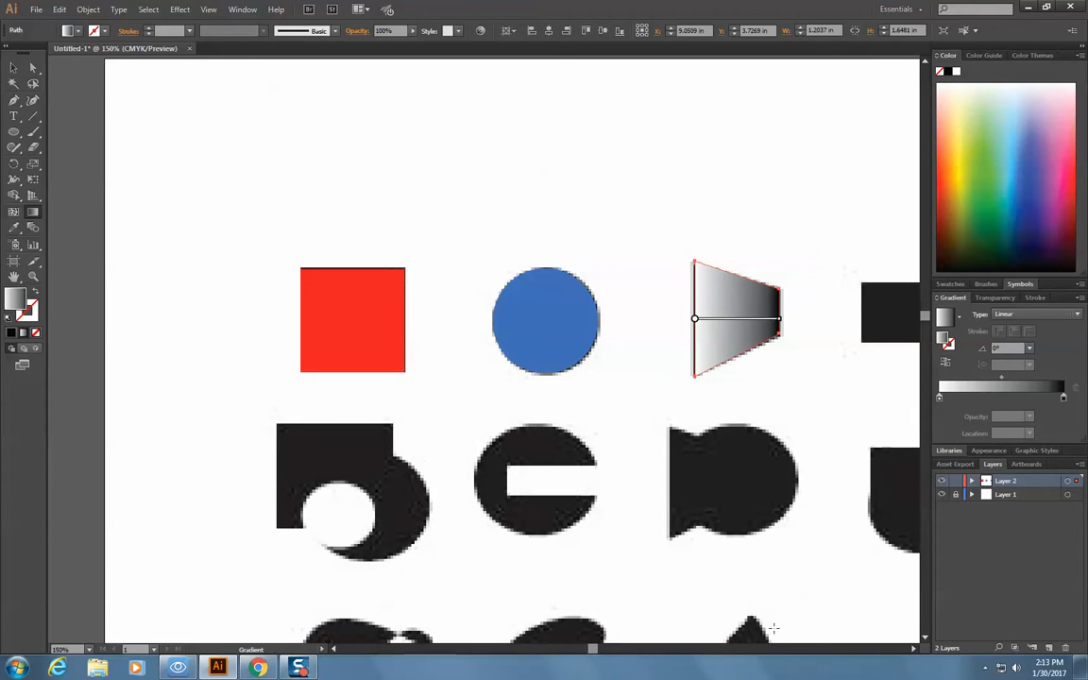
left_click(940, 399)
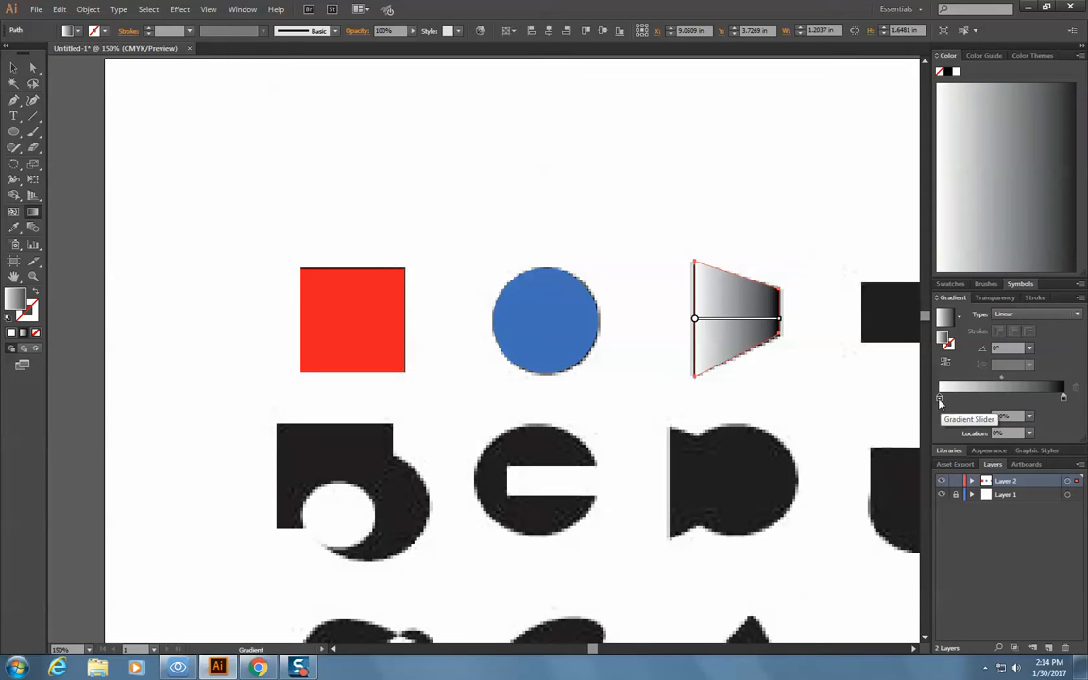
left_click(984, 56)
left_click(946, 56)
left_click(985, 56)
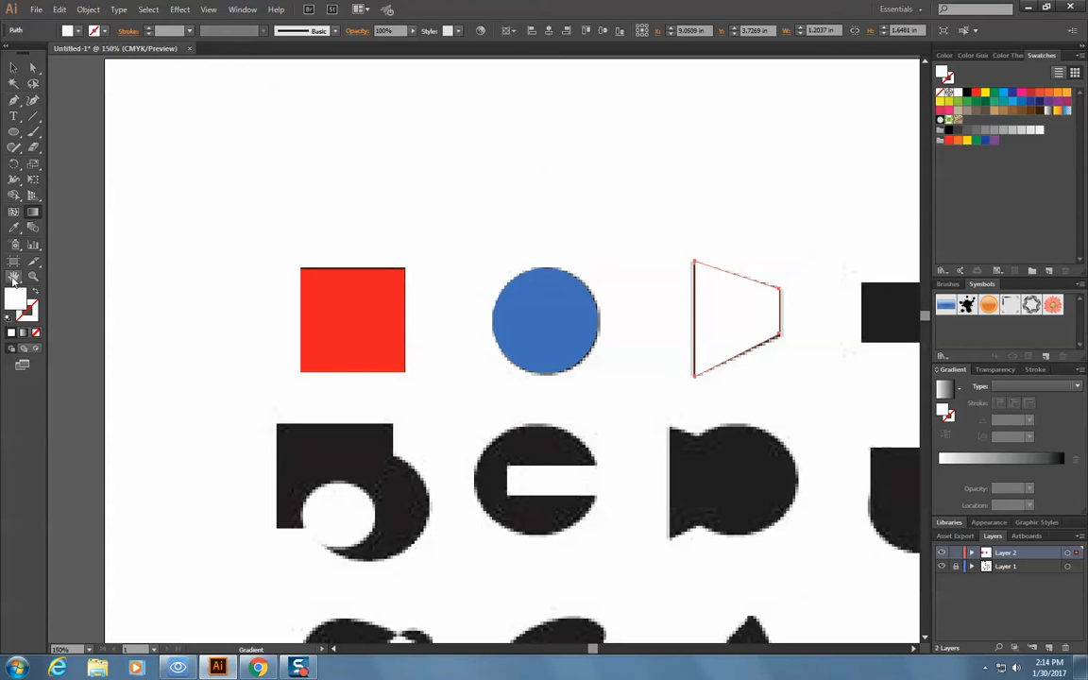
left_click(24, 332)
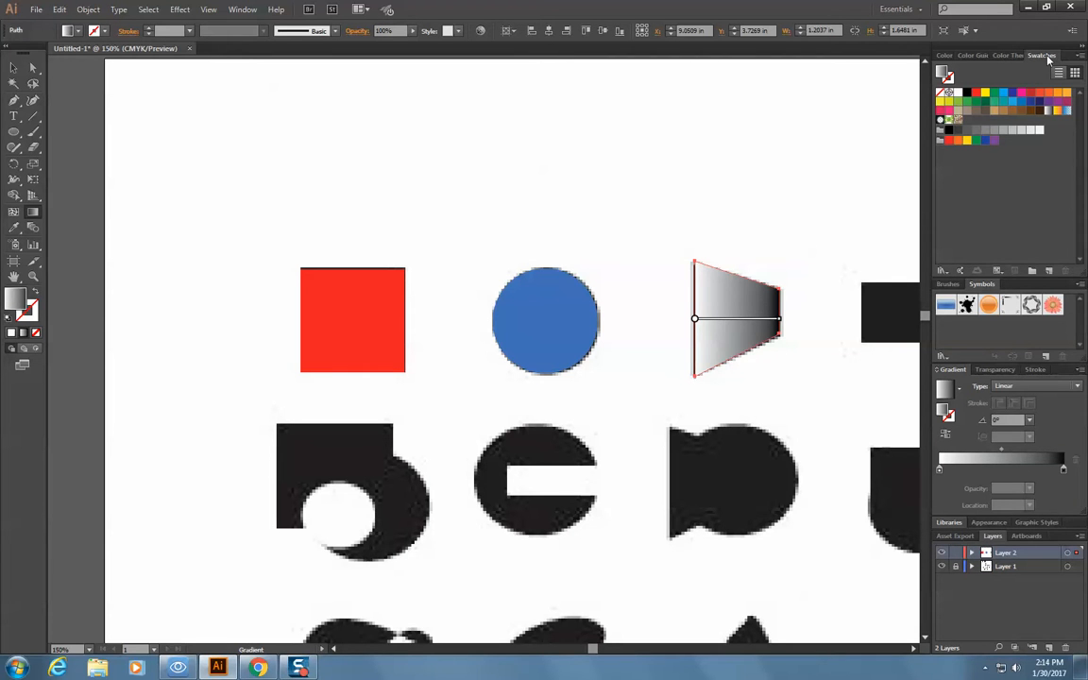
Step: Hide the color swatches and show them again
left_click(241, 10)
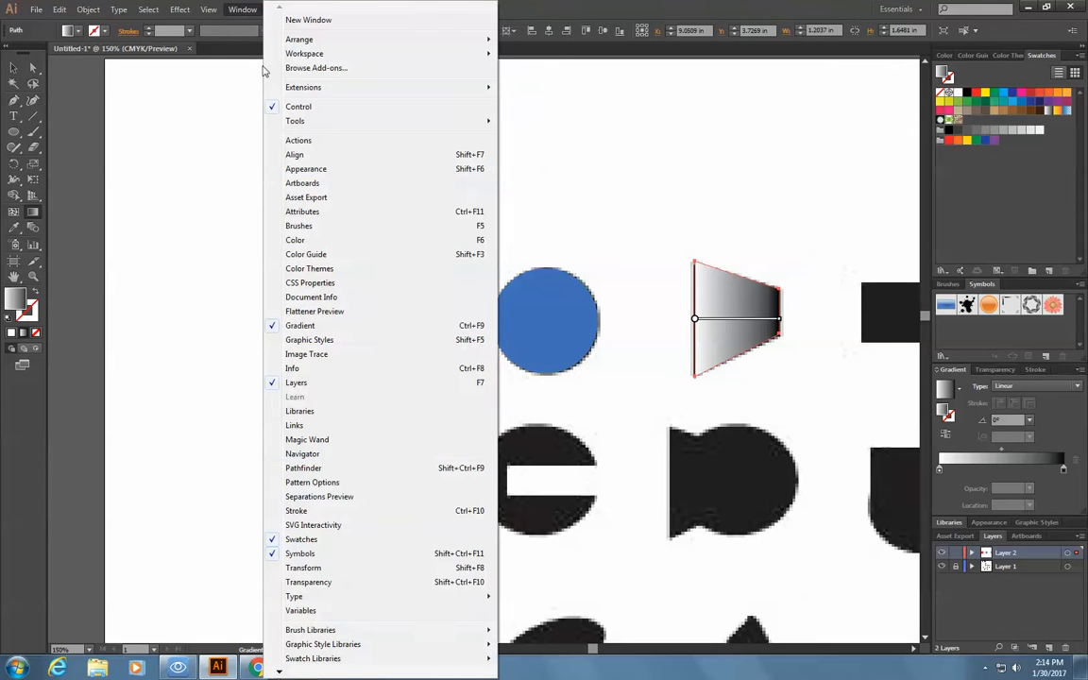
left_click(357, 539)
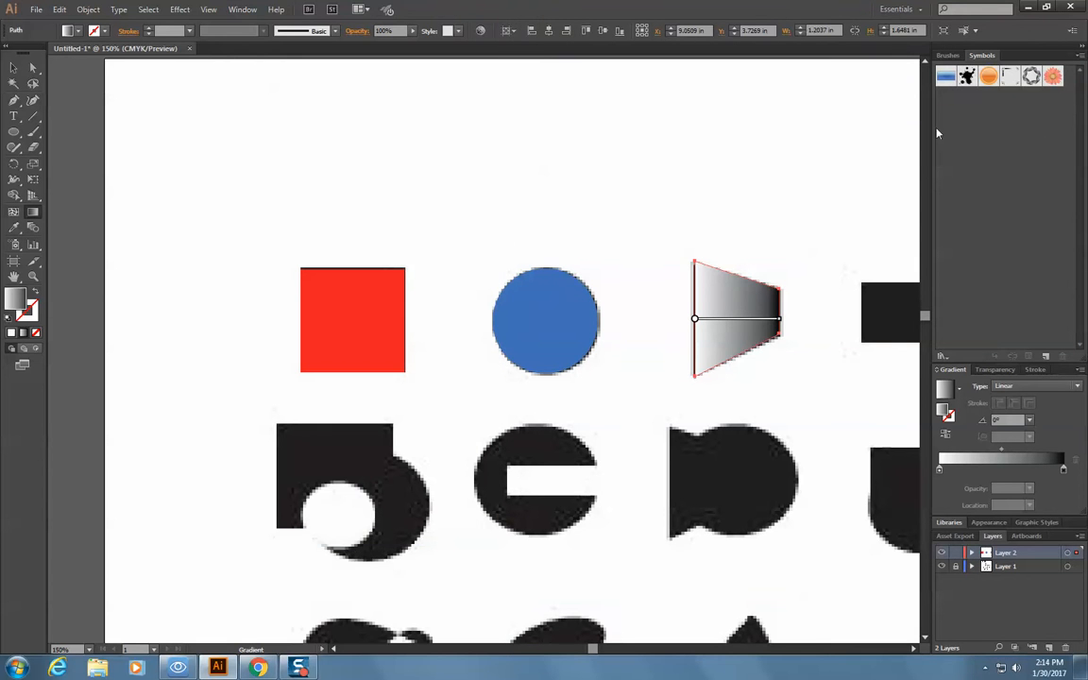
left_click(242, 9)
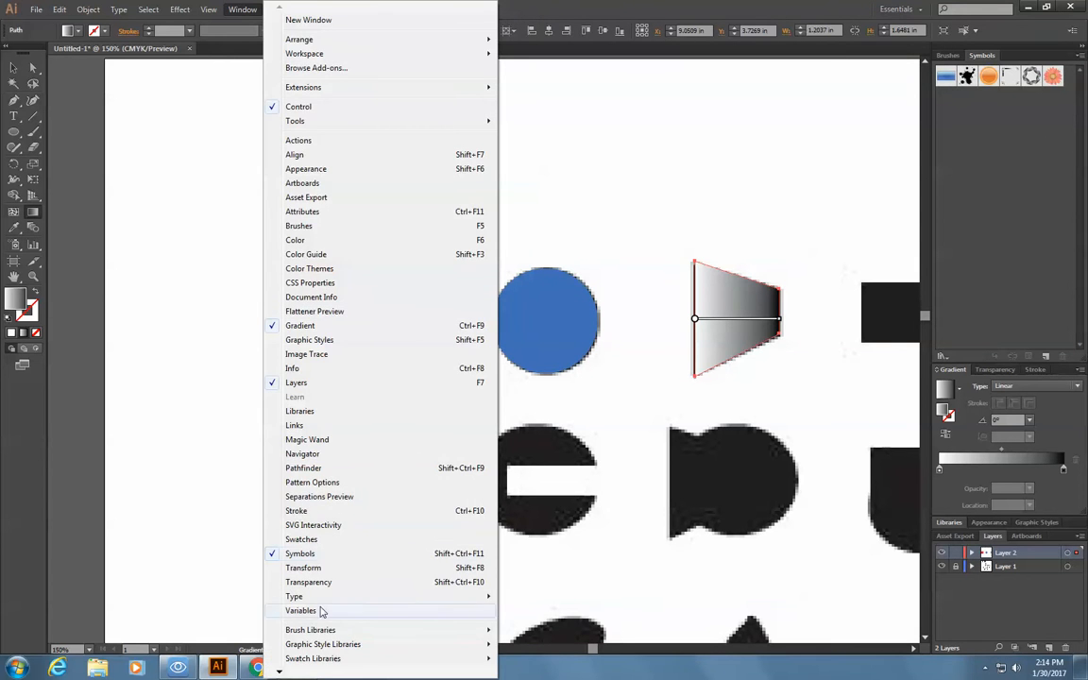
left_click(328, 539)
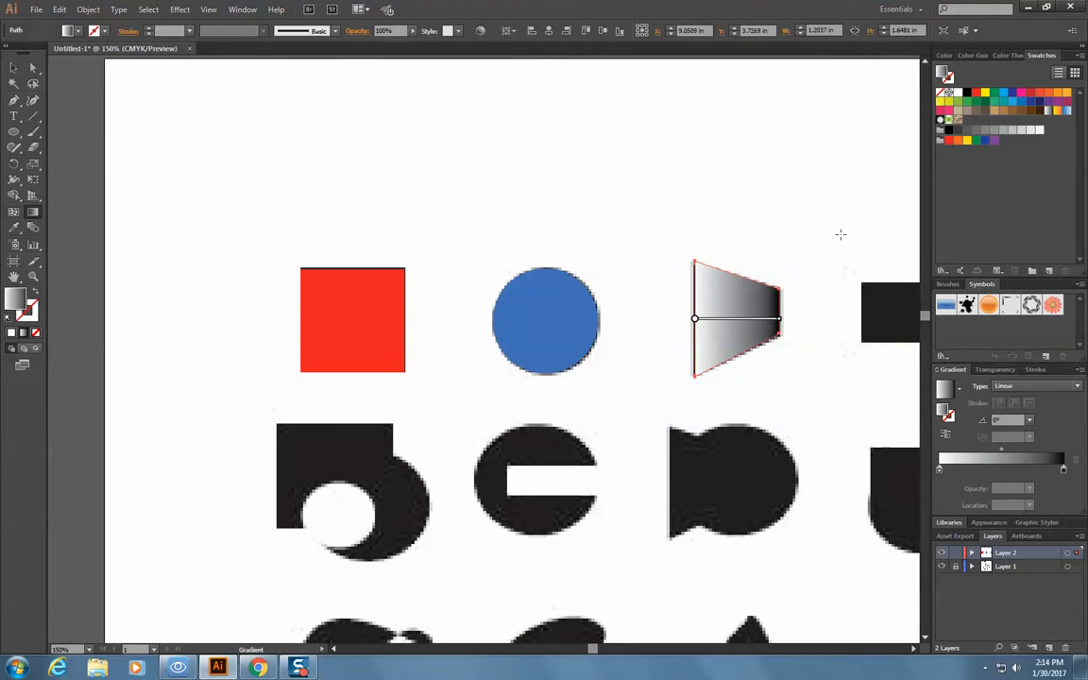
left_click(242, 10)
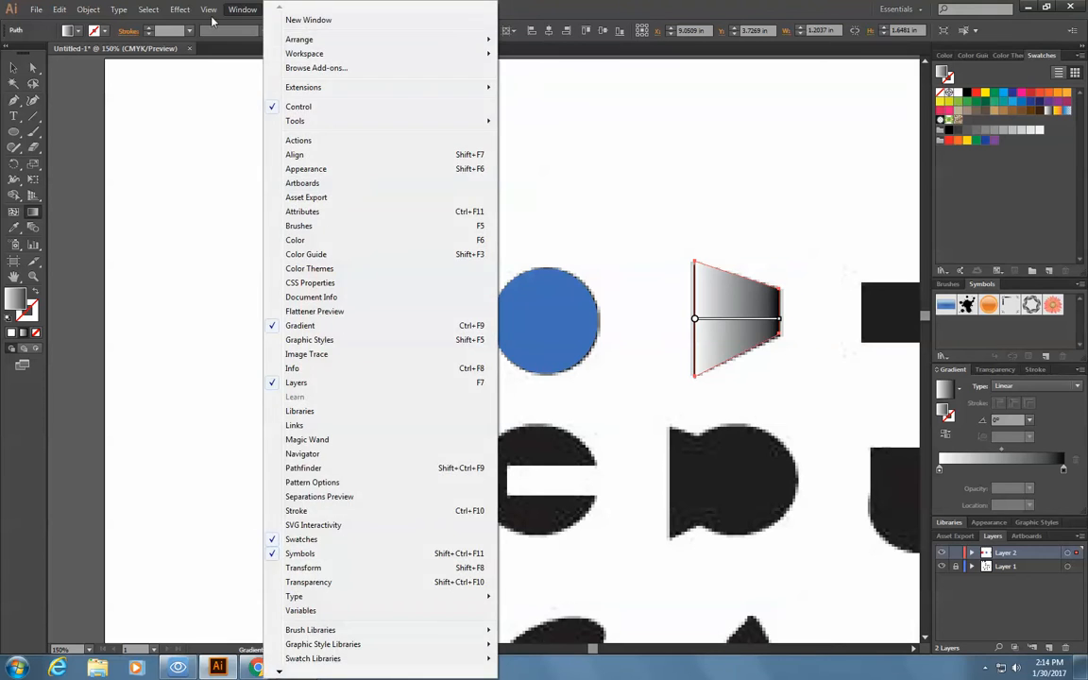
left_click(243, 5)
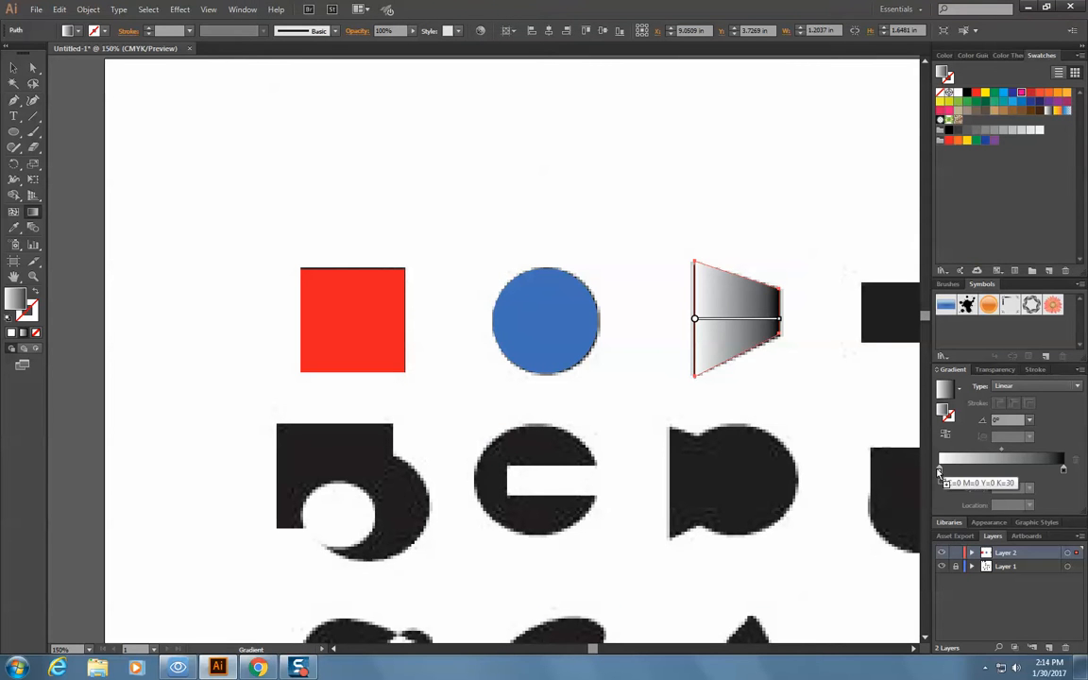
Step: Recolor the trapezoid's gradient from orange through yellow at 51.02% to red, and angle it diagonally at about -133.1°
left_click_drag(939, 471, 940, 475)
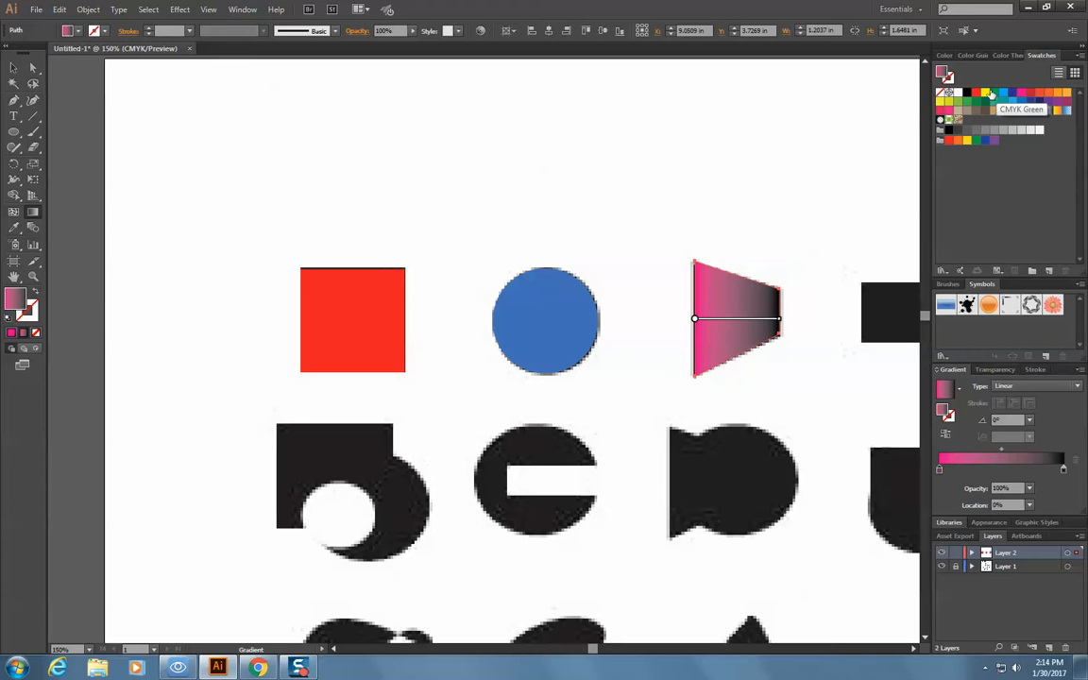
left_click_drag(1021, 408, 1063, 469)
left_click_drag(1067, 91, 941, 469)
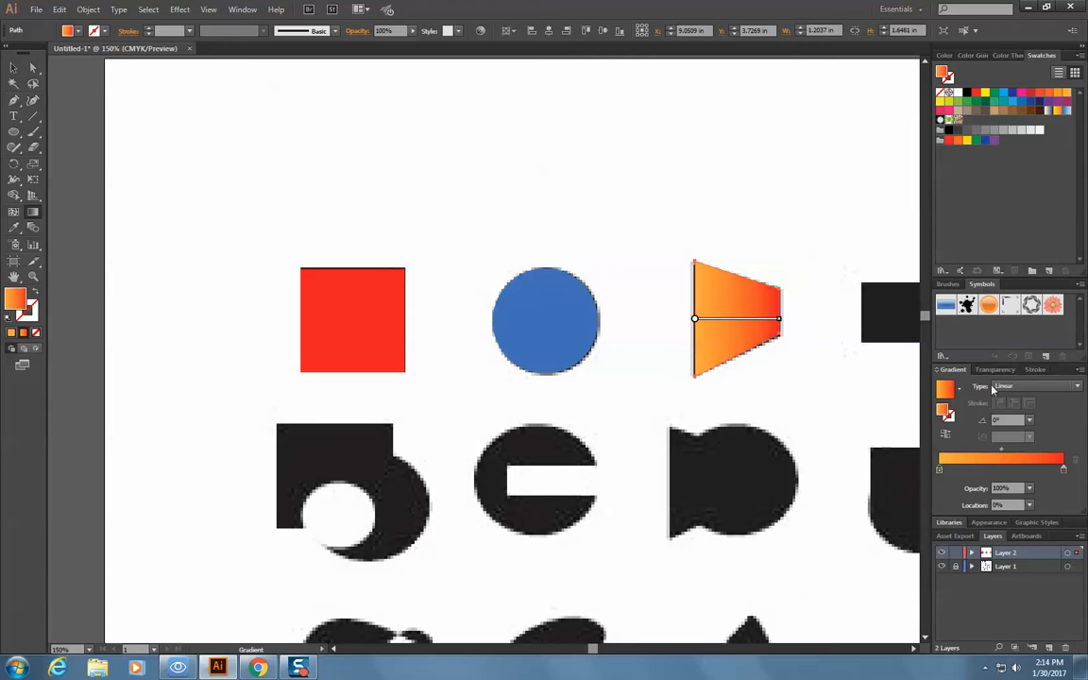
left_click_drag(998, 384, 1003, 468)
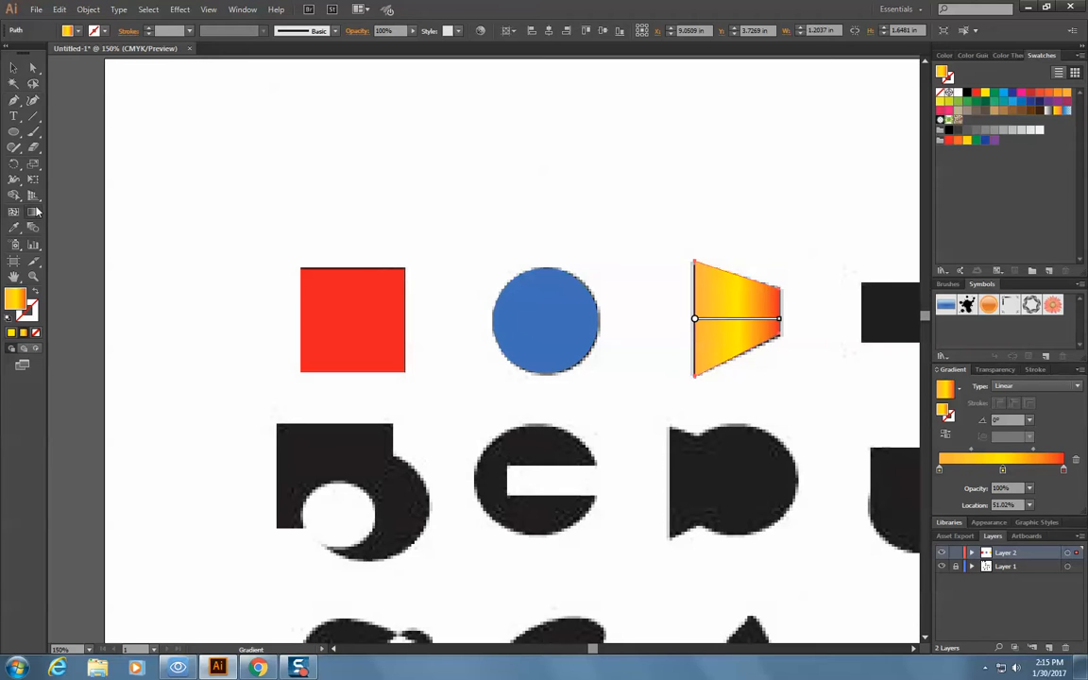
left_click_drag(776, 256, 660, 378)
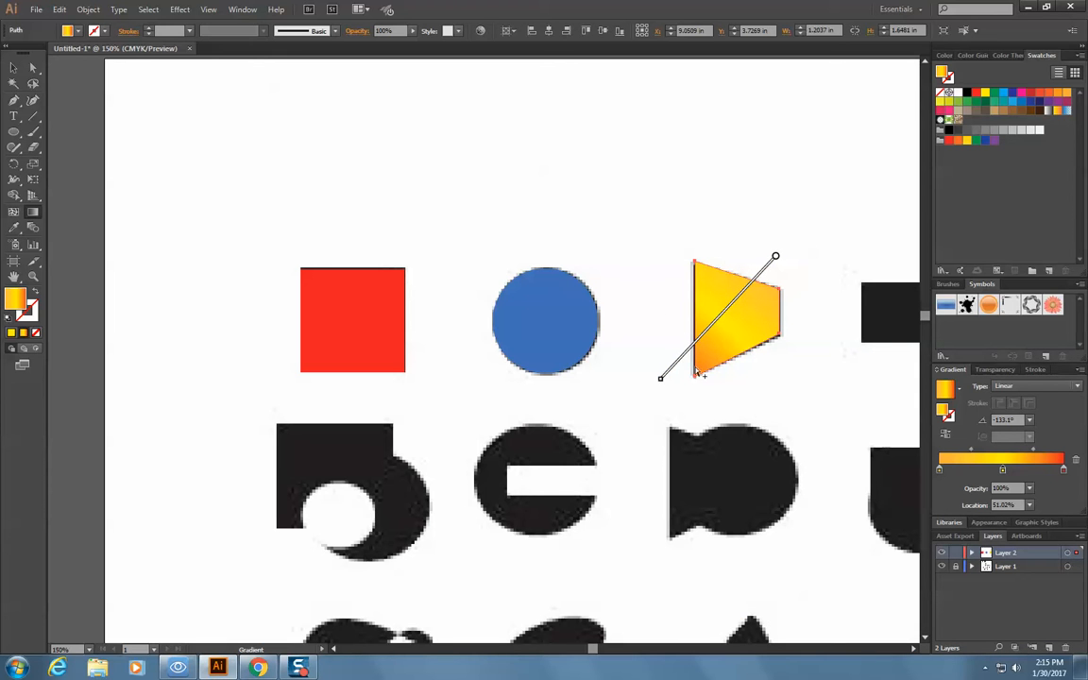
Step: Trace the black rectangle with the Pen tool and recolor its gradient with dark blue at 0% and red at 68.88%
left_click(912, 650)
left_click(913, 652)
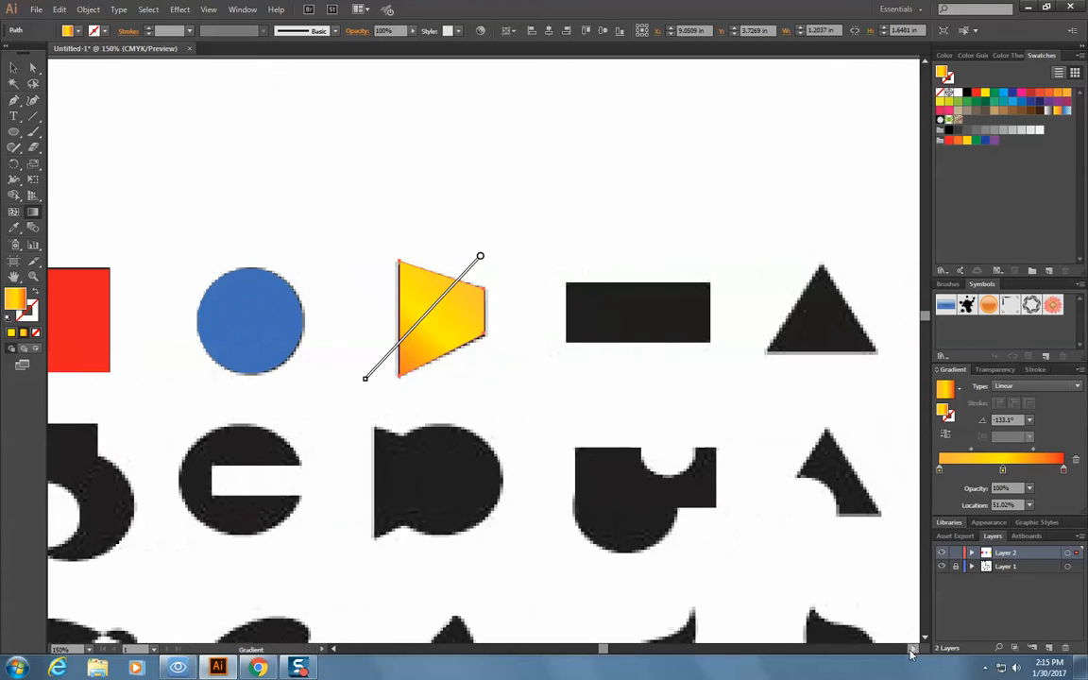
left_click(13, 116)
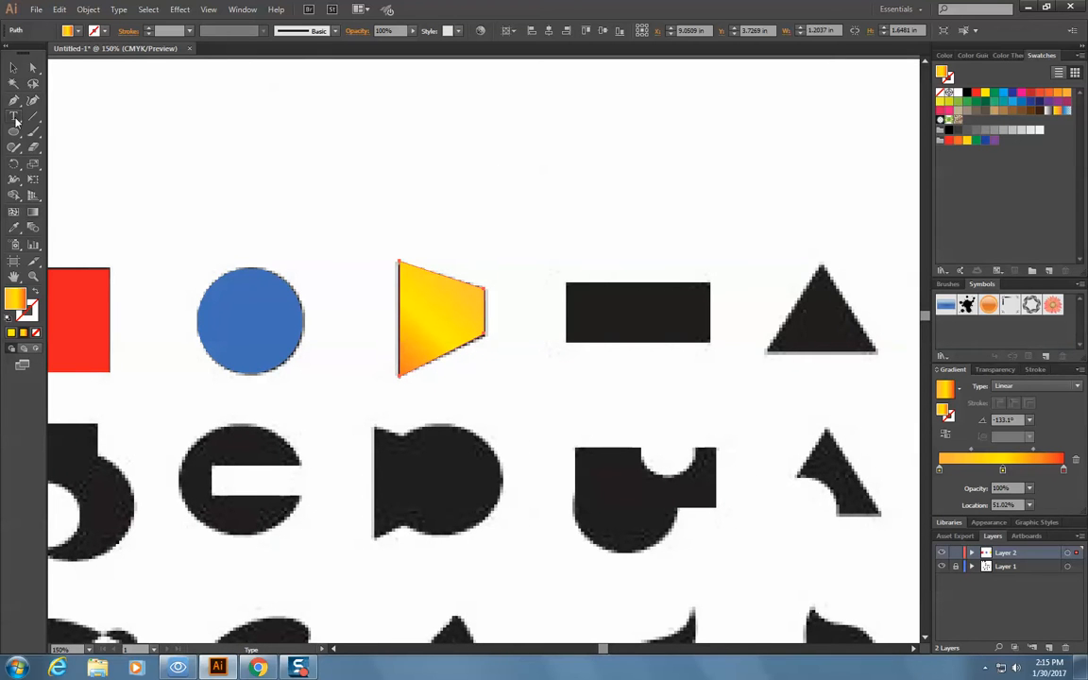
left_click(13, 100)
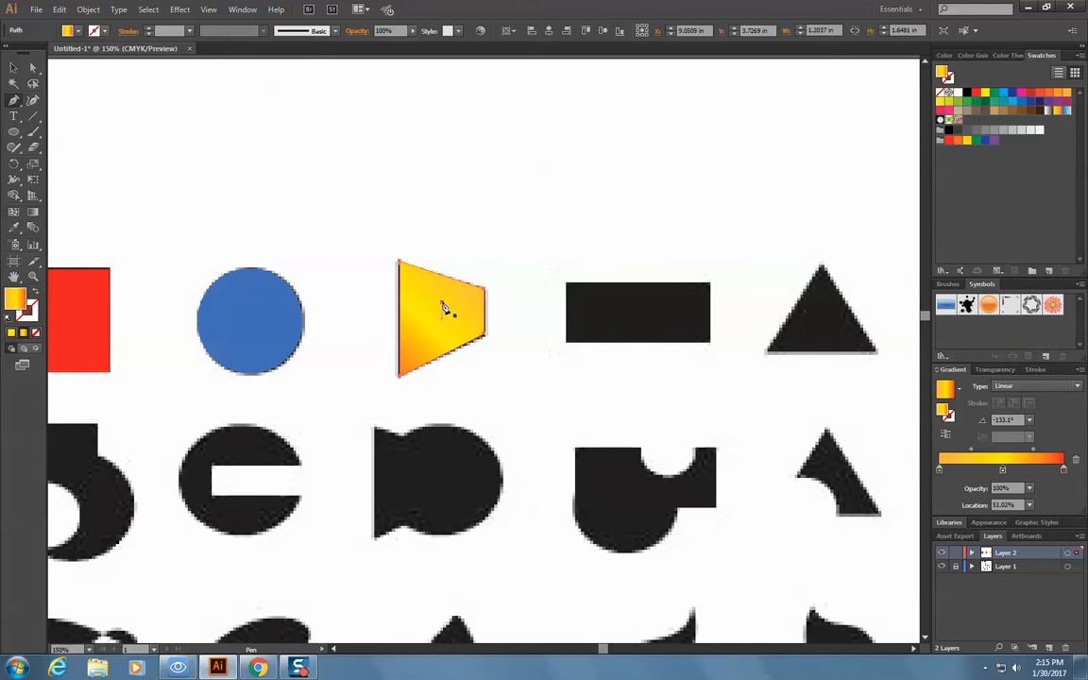
left_click(567, 284)
left_click(711, 284)
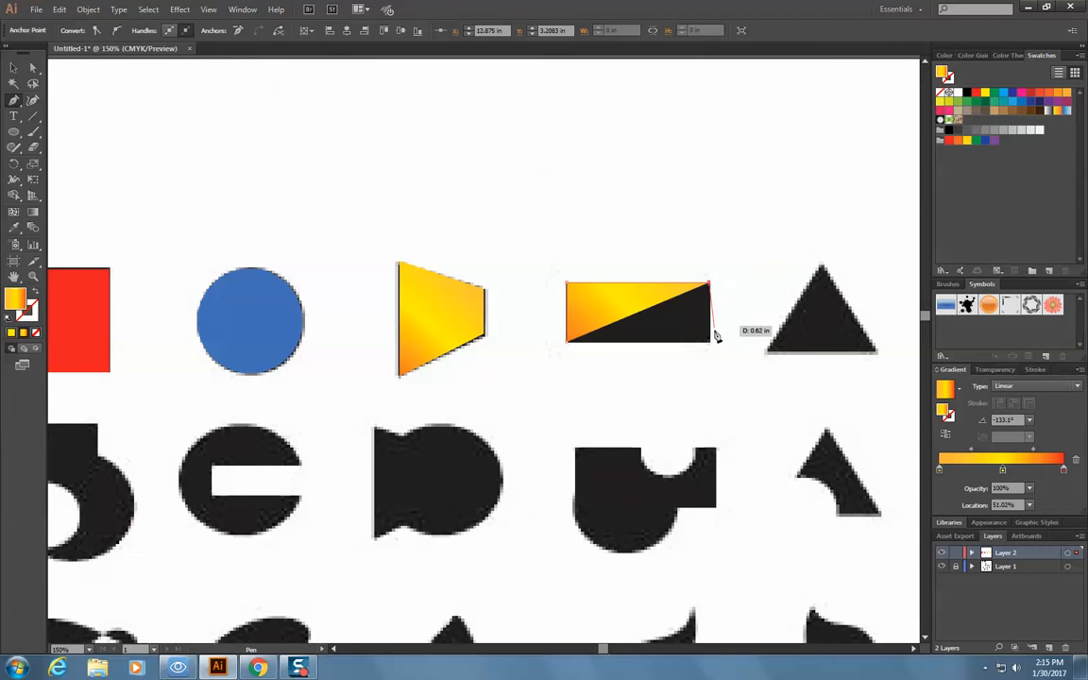
left_click(711, 344)
left_click(568, 343)
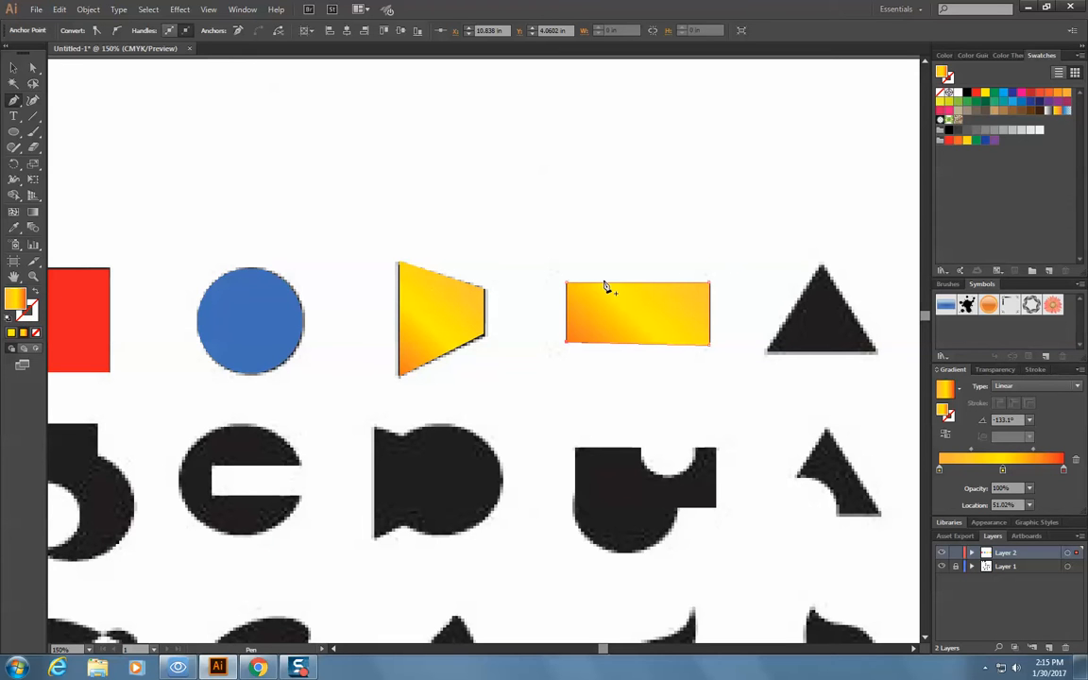
left_click_drag(976, 490, 941, 472)
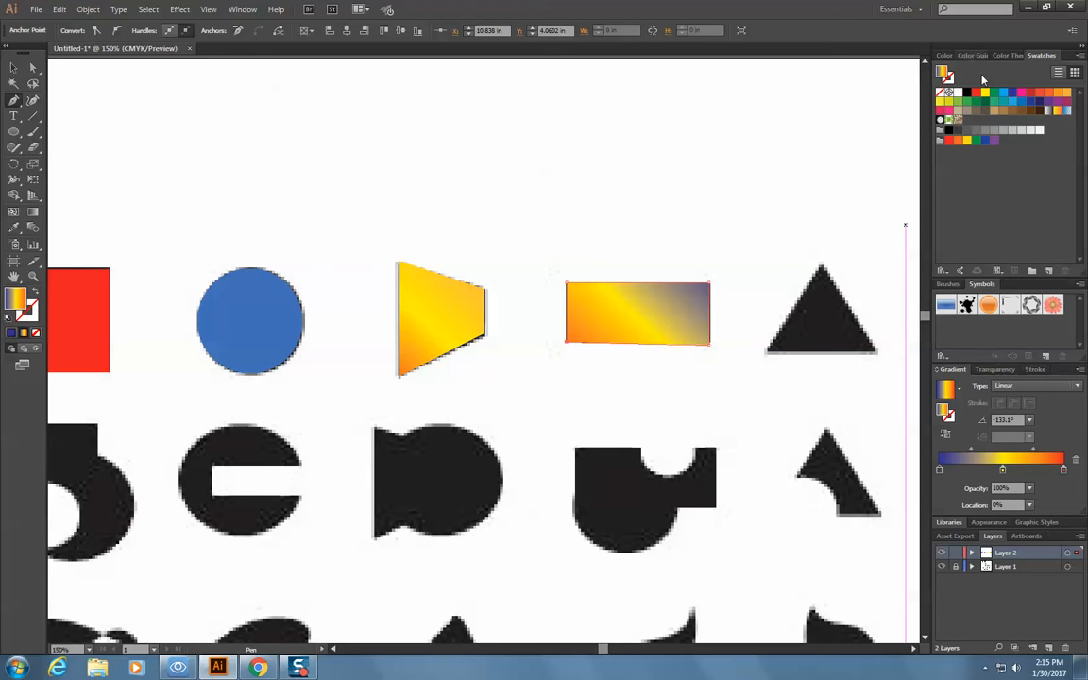
left_click_drag(1028, 98, 1027, 469)
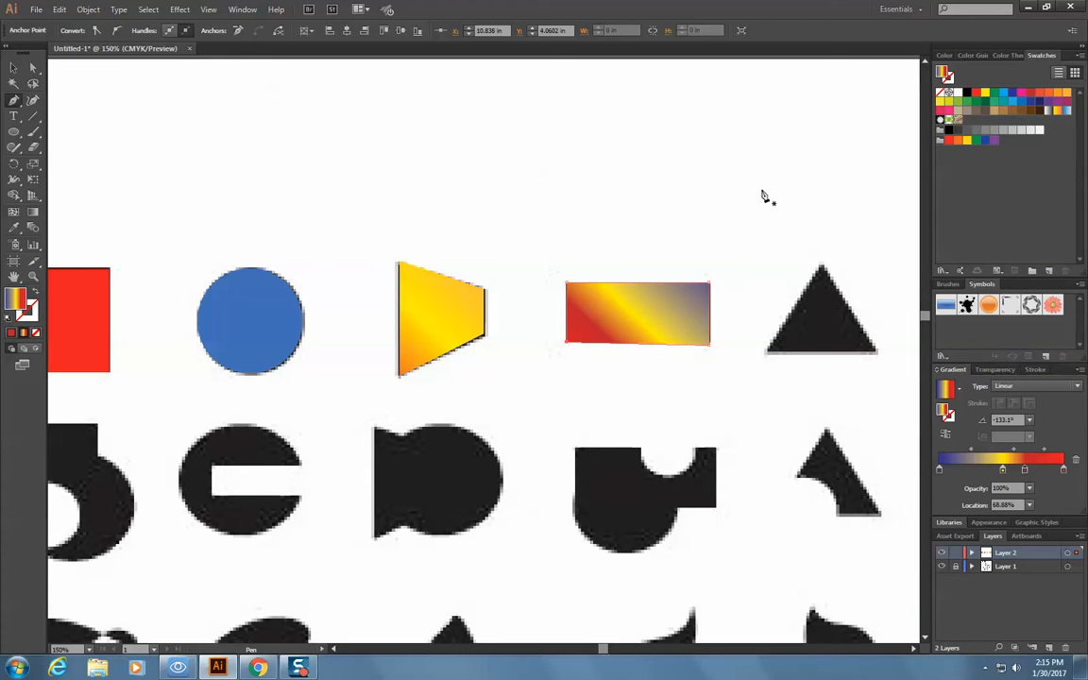
Step: Trace the rounded shape with the flared flat side below the trapezoid using the Pen tool, with no fill and curved anchors around its round end
left_click_drag(603, 651, 597, 651)
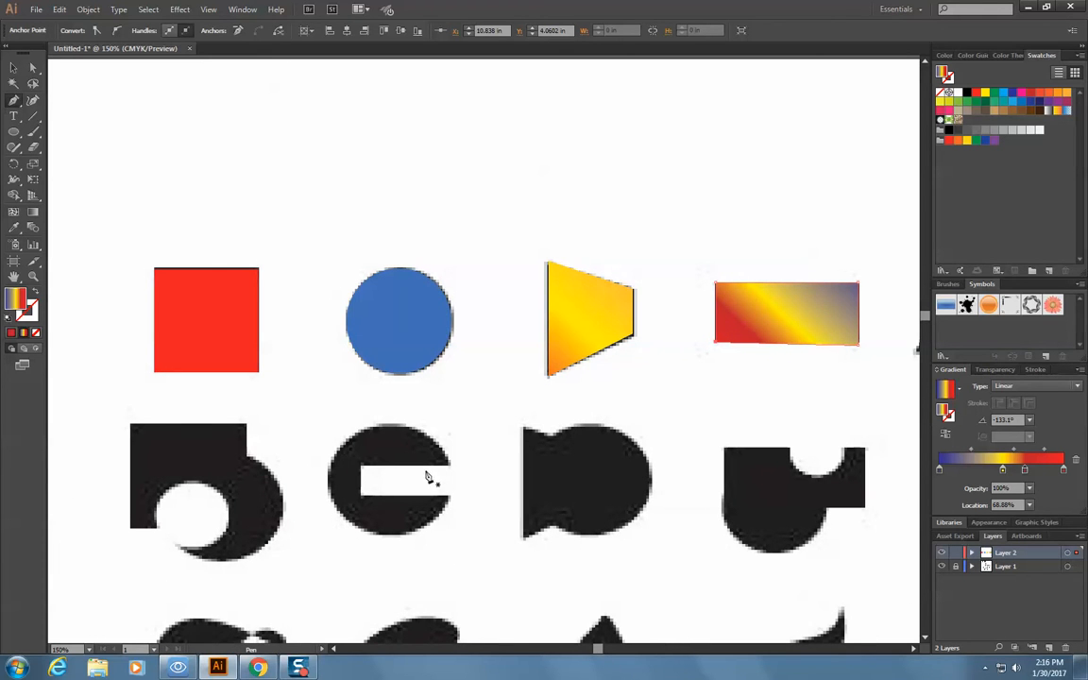
left_click_drag(543, 438, 529, 433)
left_click(526, 432)
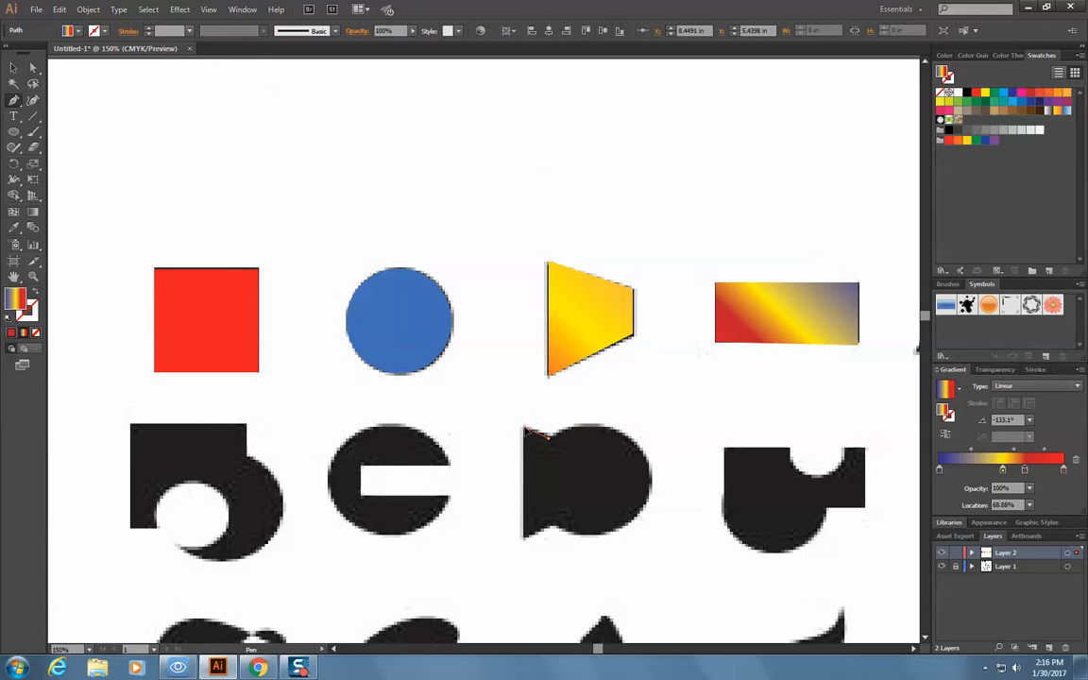
left_click(526, 541)
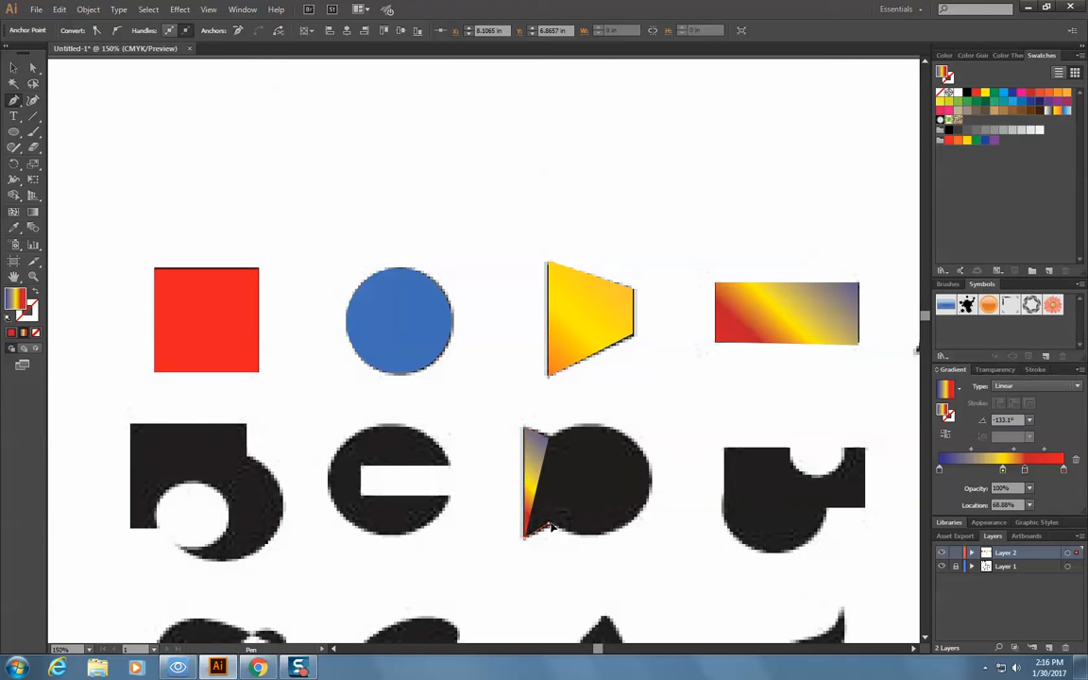
left_click_drag(652, 477, 673, 388)
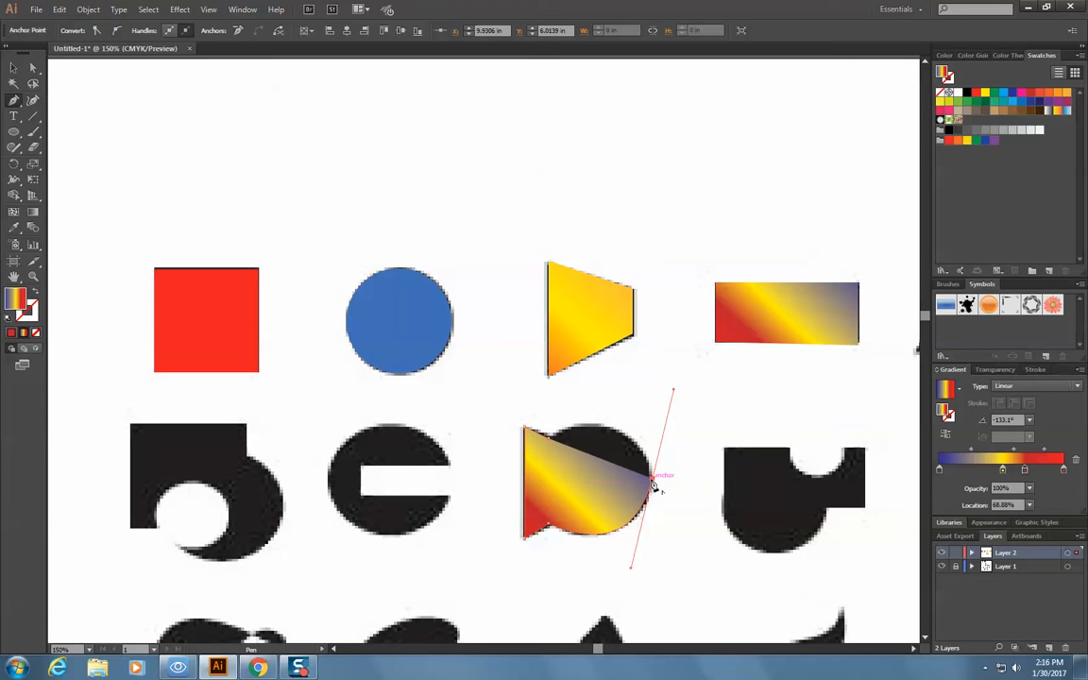
left_click(652, 479)
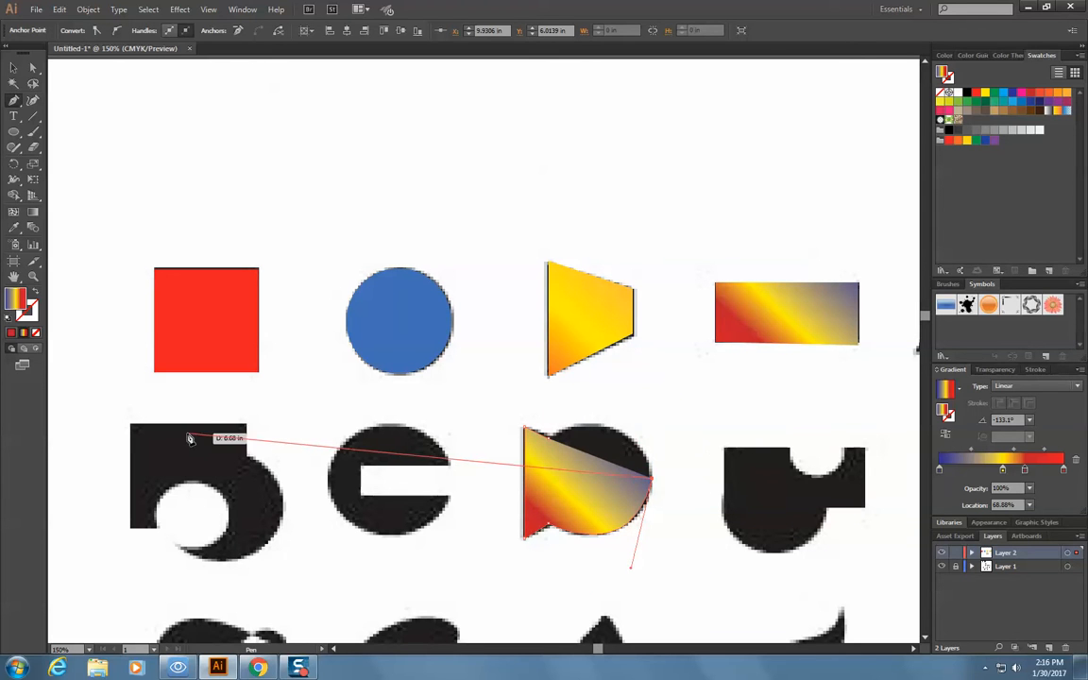
left_click(36, 335)
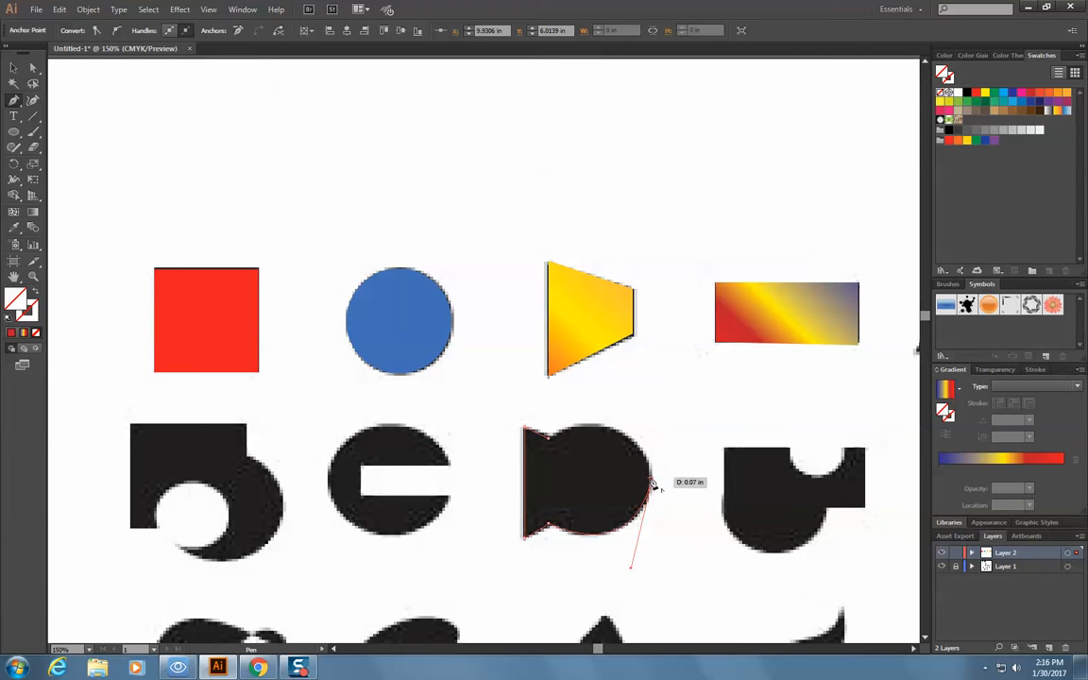
left_click_drag(548, 438, 463, 486)
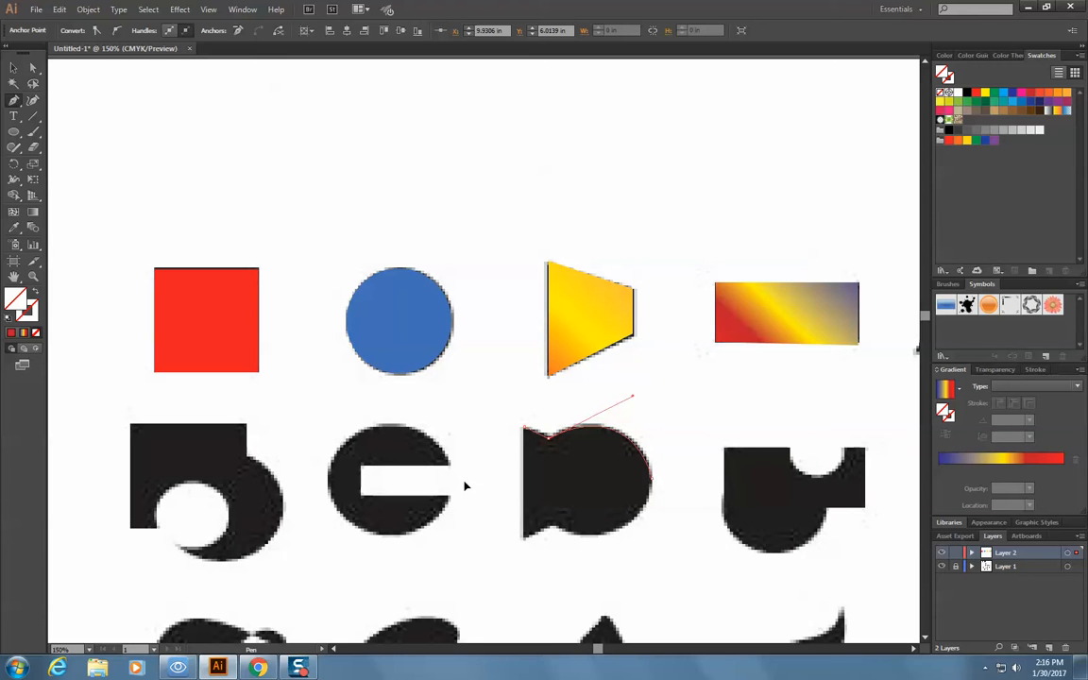
Step: Fill the traced rounded shape below the trapezoid with solid teal (0BF4C7)
left_click(11, 332)
double_click(15, 300)
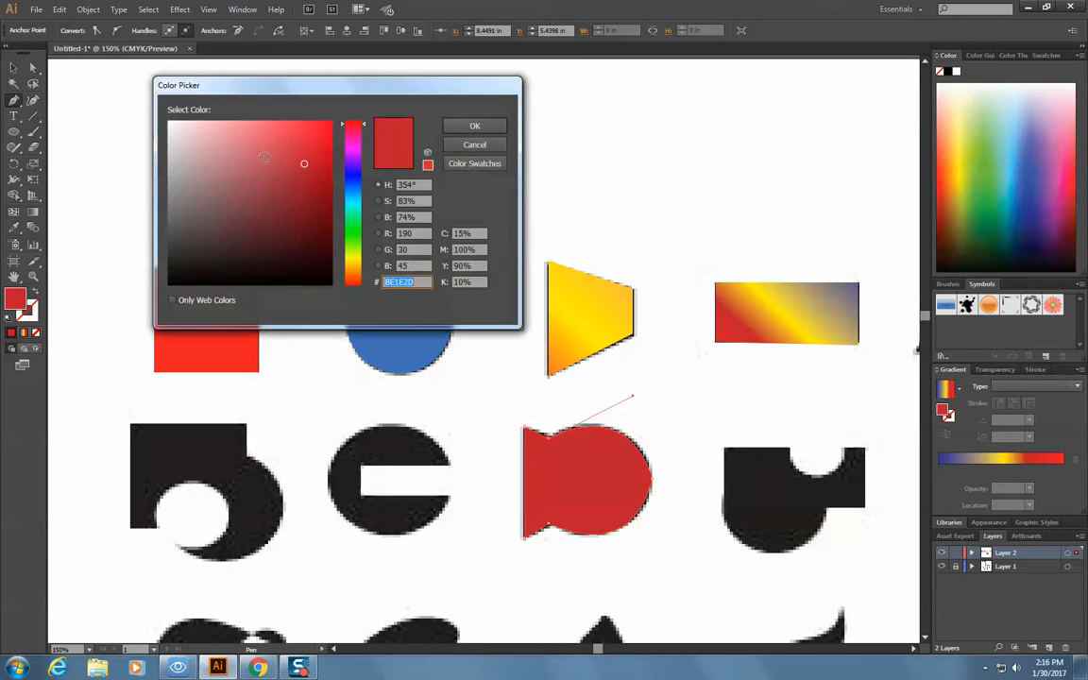
left_click(351, 208)
left_click(326, 127)
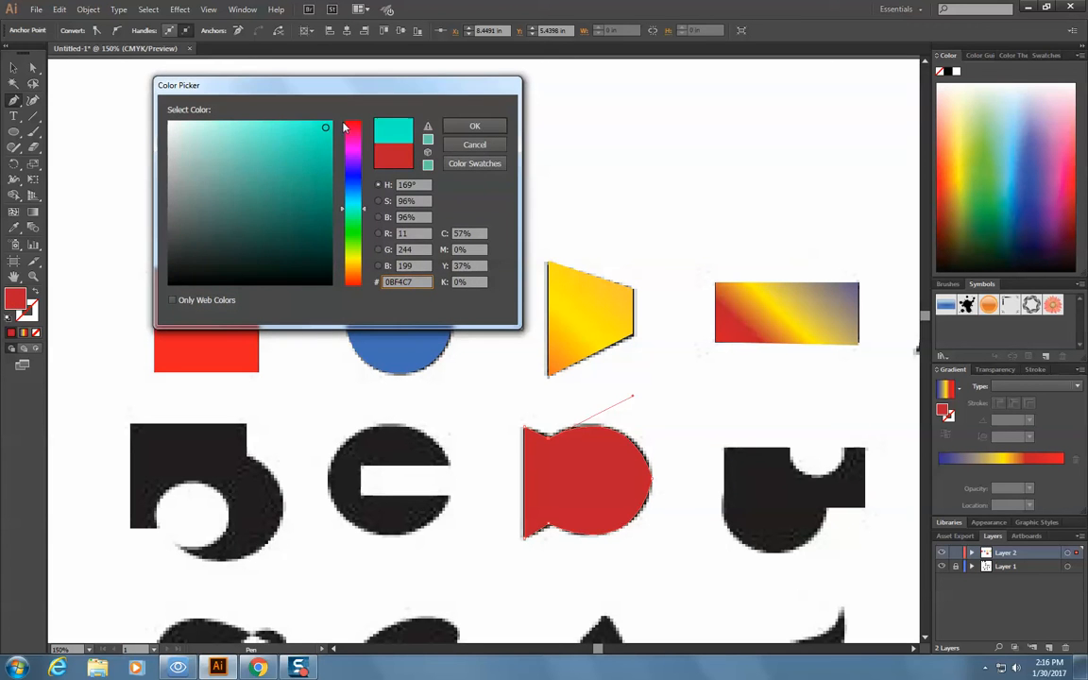
left_click(470, 126)
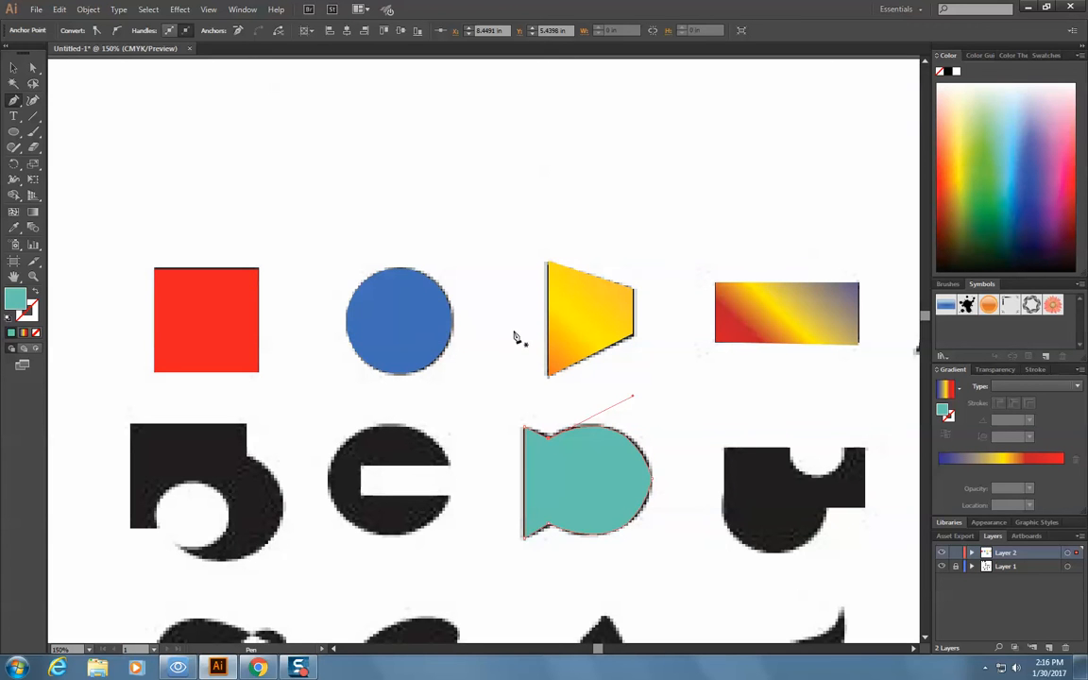
Step: Fill the traced rounded shape with the rectangle's gradient and recolor its stops at 68.88% and 100% light blue
left_click(24, 333)
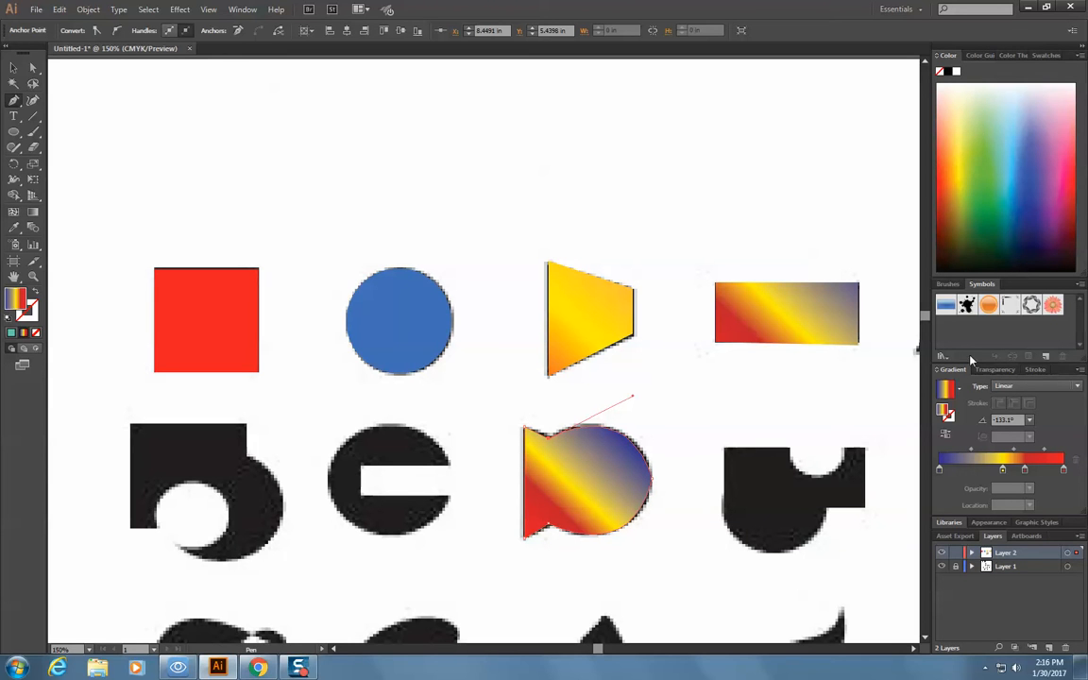
left_click(939, 469)
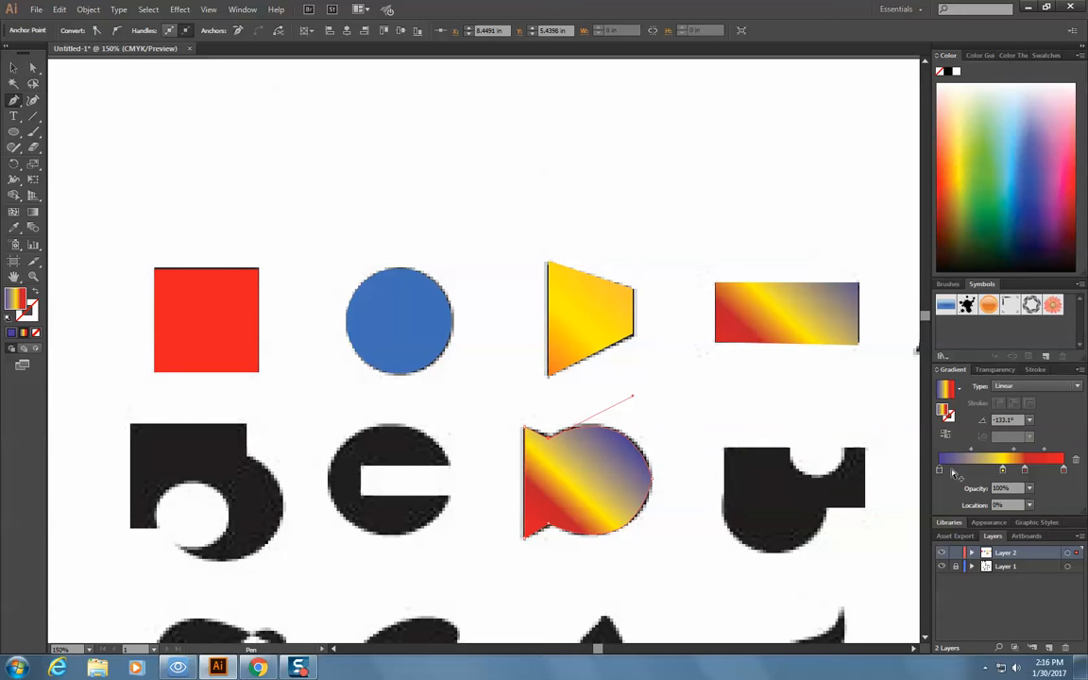
left_click(1064, 470)
left_click(1016, 125)
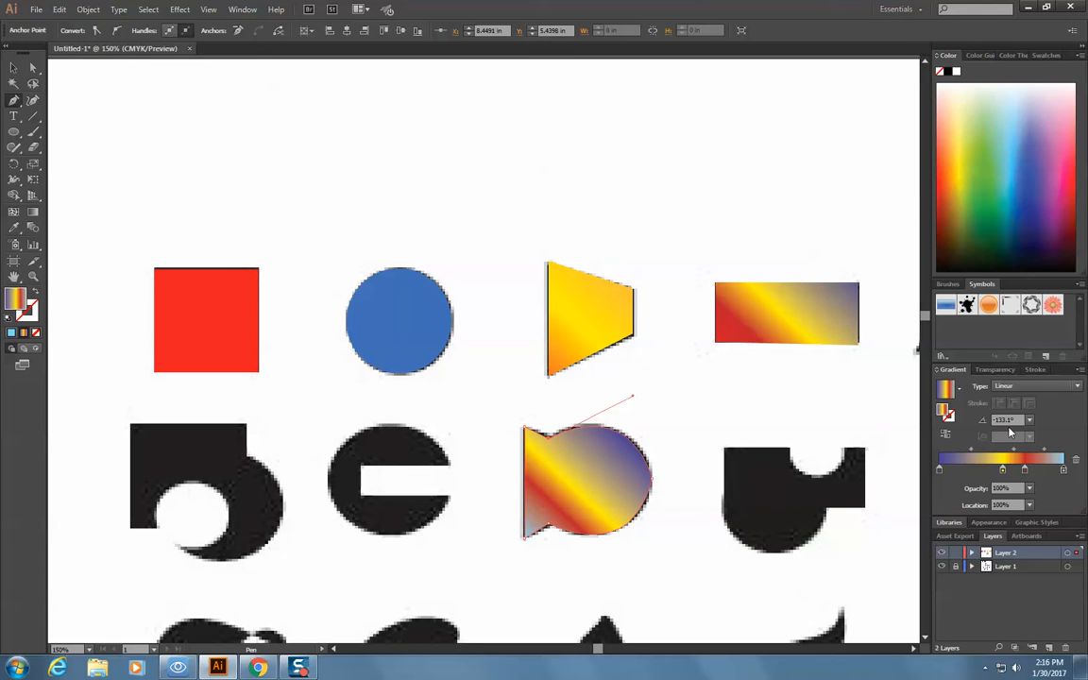
left_click(998, 114)
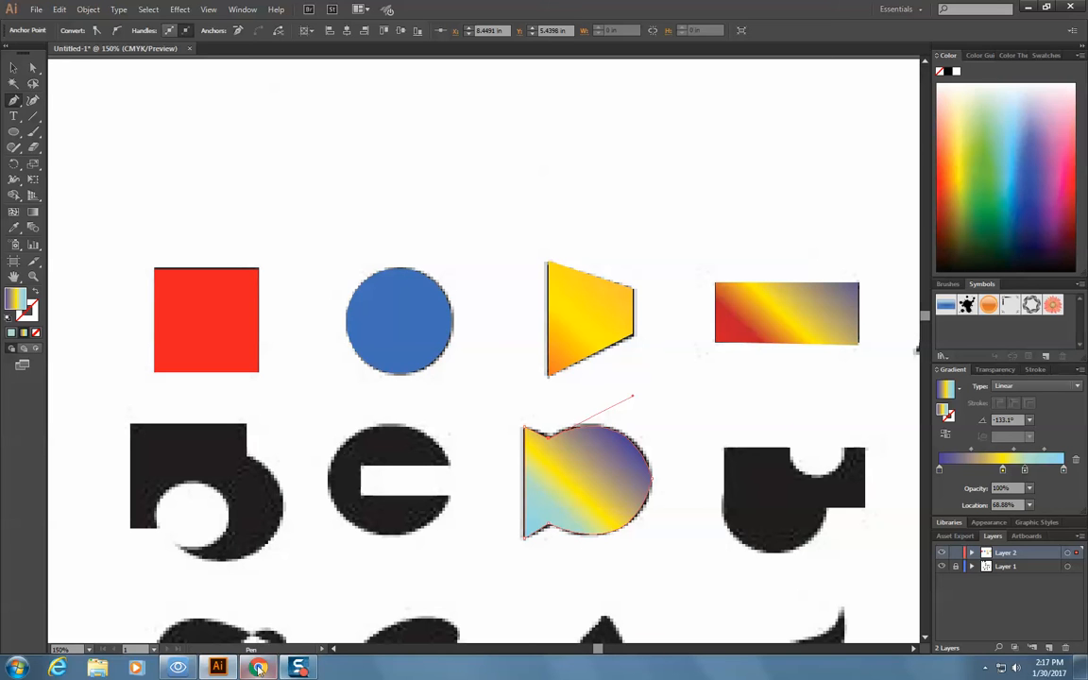
Step: Switch to Google Classroom in Chrome and review the Pen Tool Activity instructions
mouse_move(298, 669)
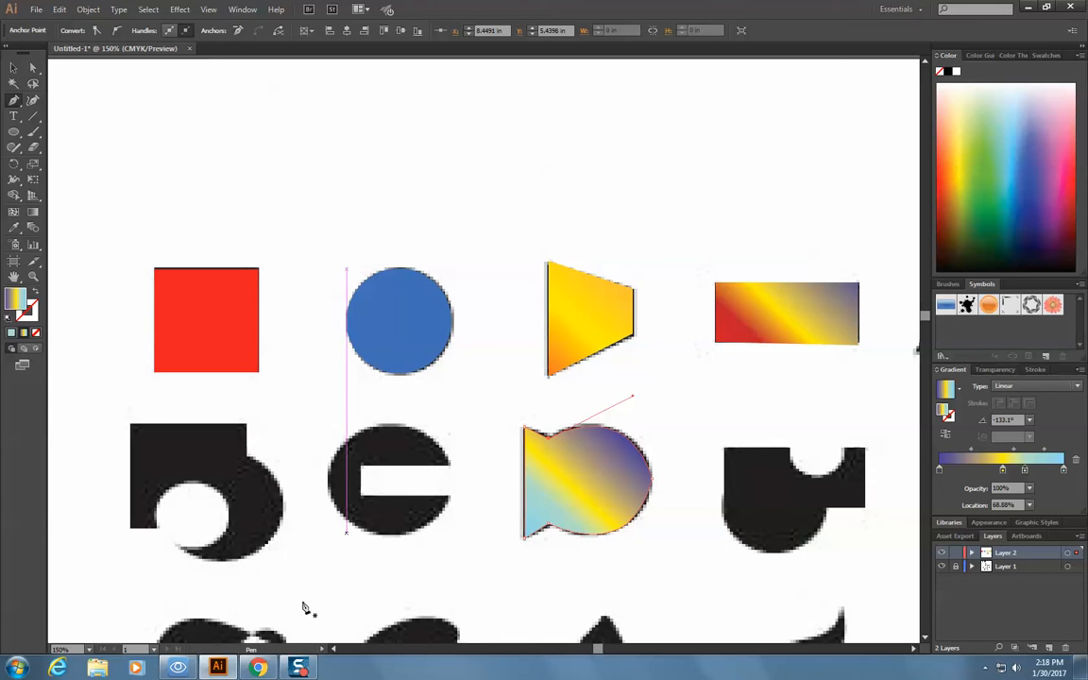
left_click(258, 668)
left_click_drag(334, 360, 447, 352)
left_click(448, 351)
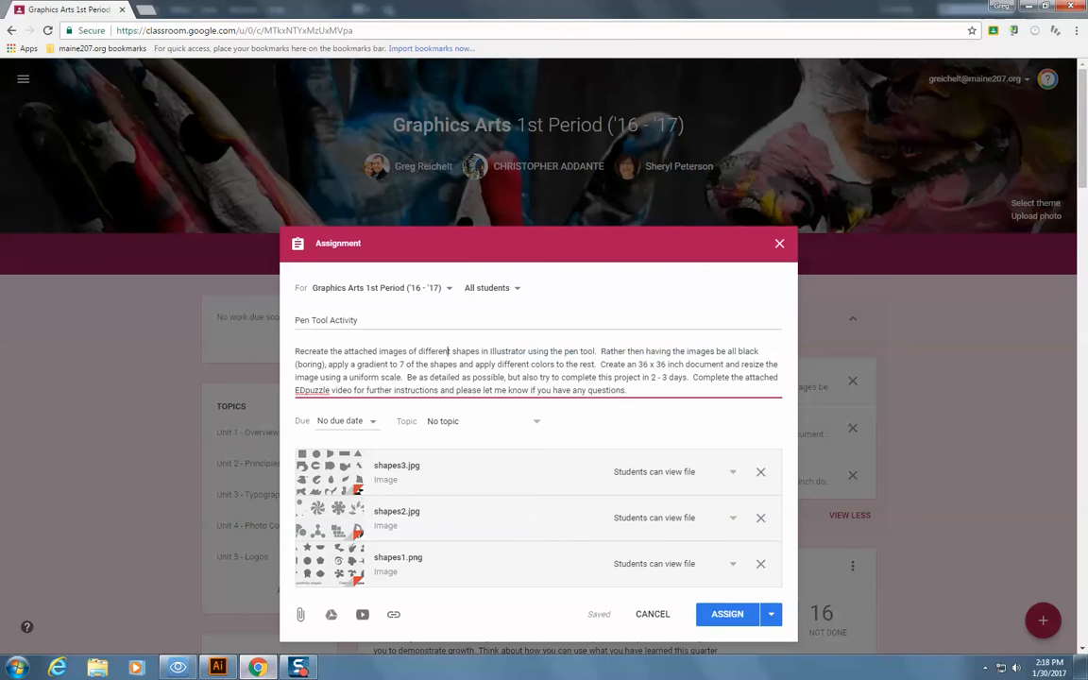
Step: Switch to Illustrator, view the whole artboard of shapes at 16.67%, and return to the assignment in Chrome
left_click(216, 668)
key("ctrl+minus")
key("ctrl+minus")
key("ctrl+minus")
key("ctrl+minus")
key("ctrl+minus")
key("ctrl+minus")
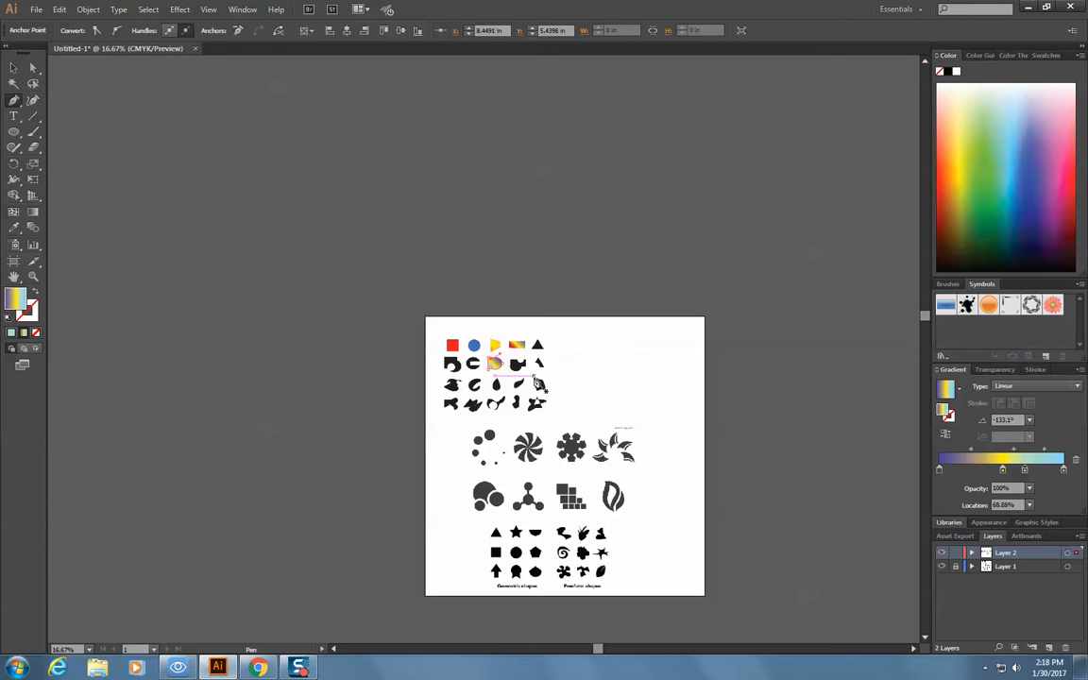
left_click(258, 668)
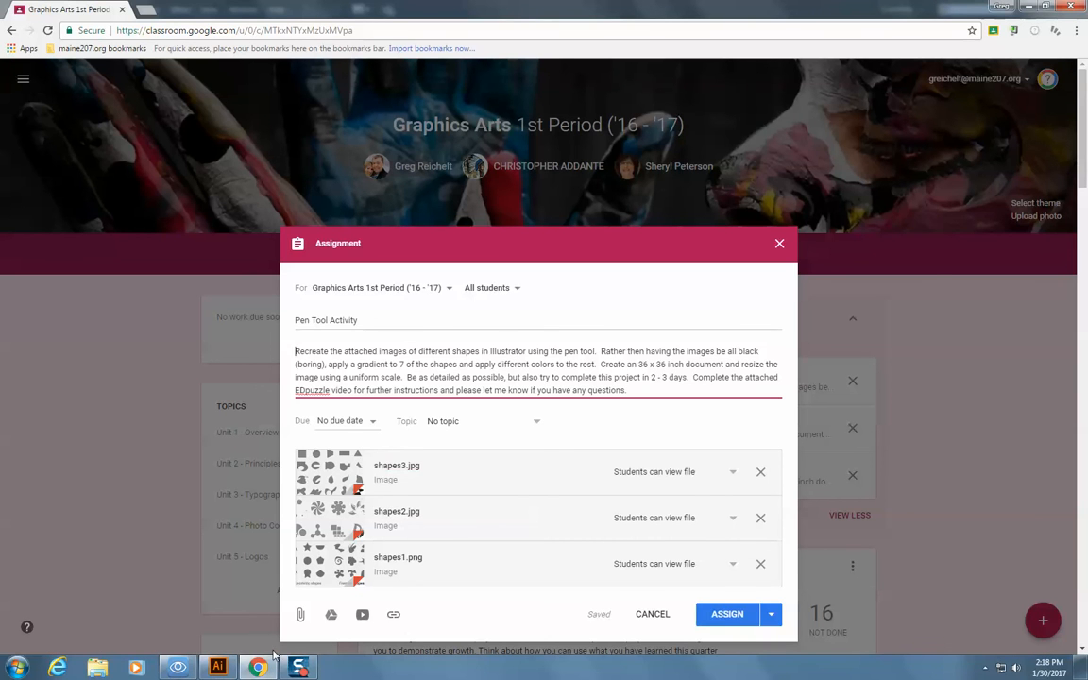
left_click(217, 668)
left_click(36, 9)
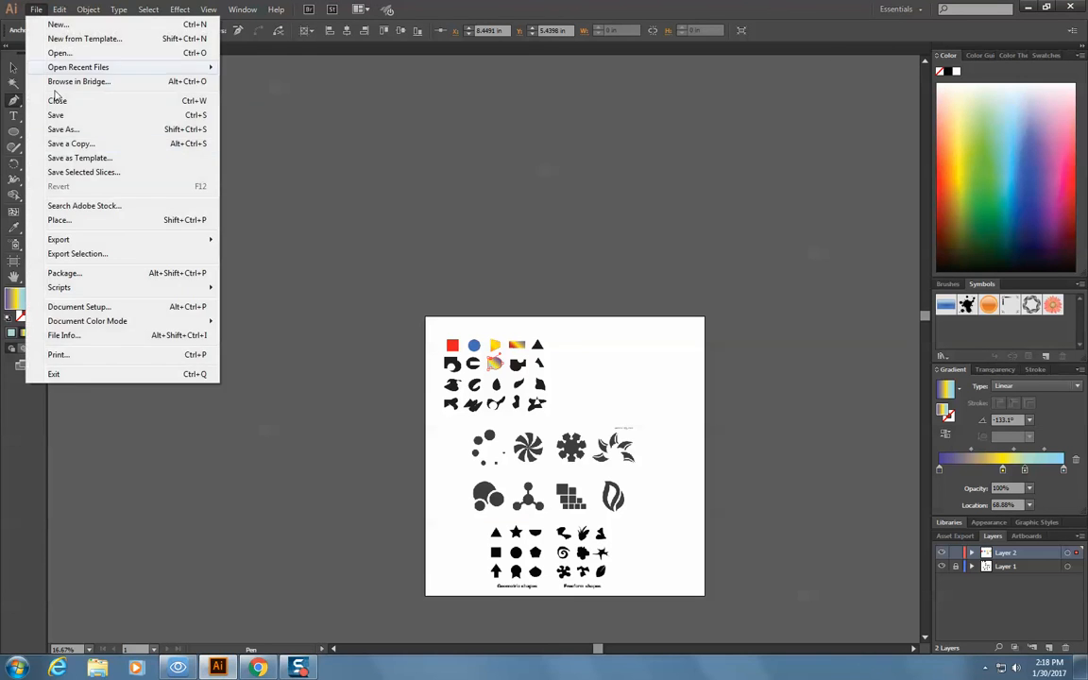
left_click(62, 129)
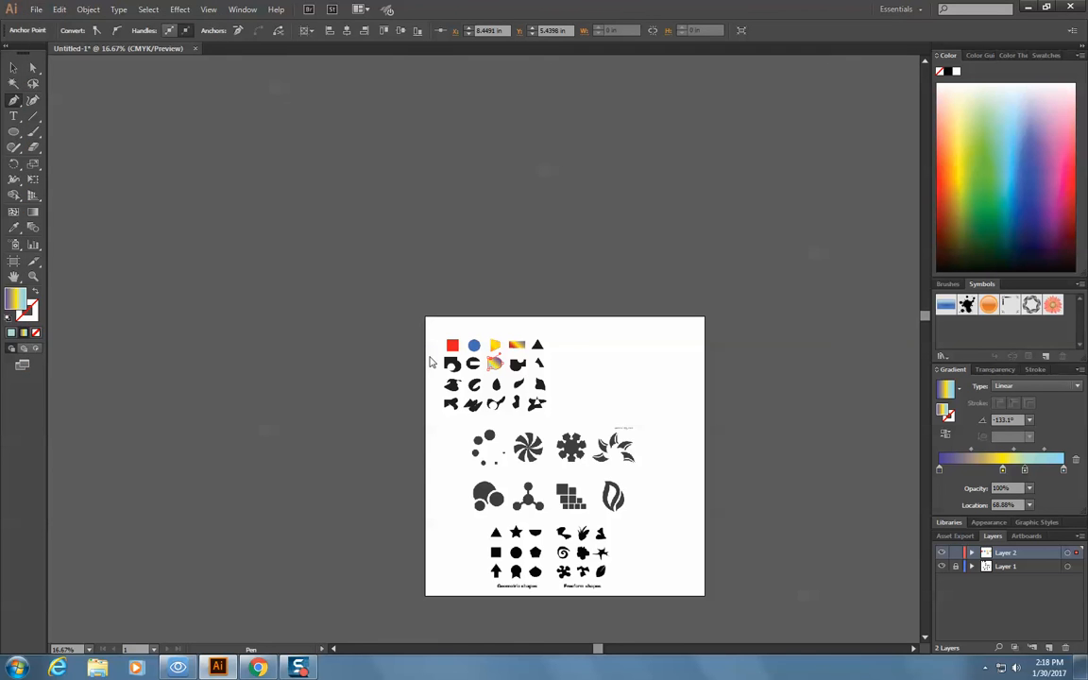
left_click(378, 355)
left_click(259, 669)
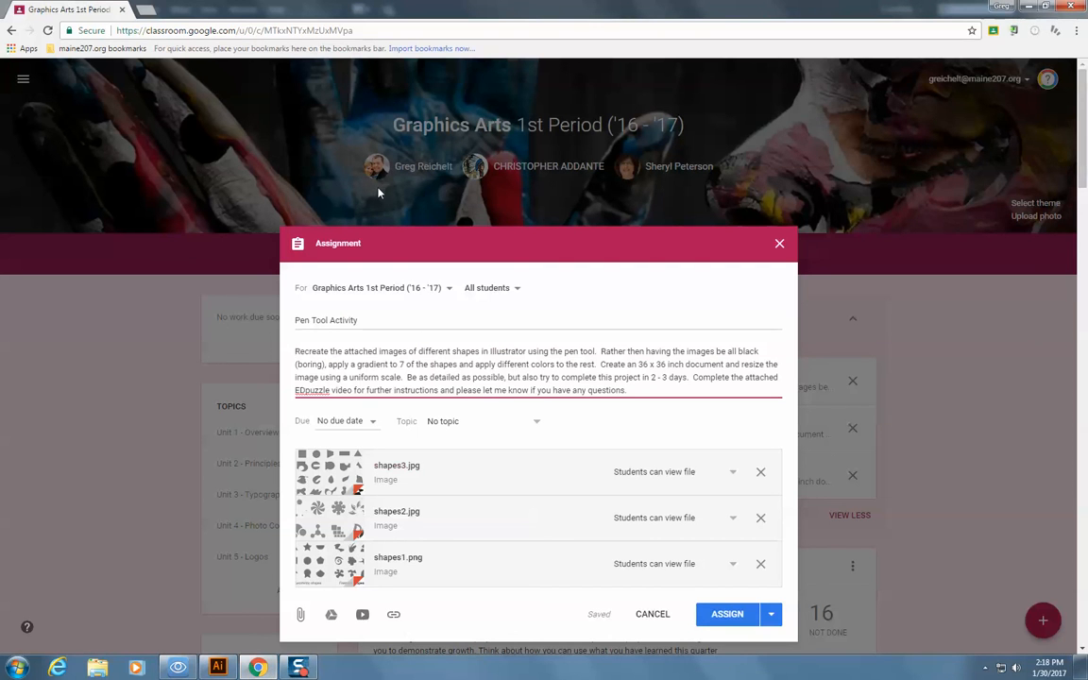